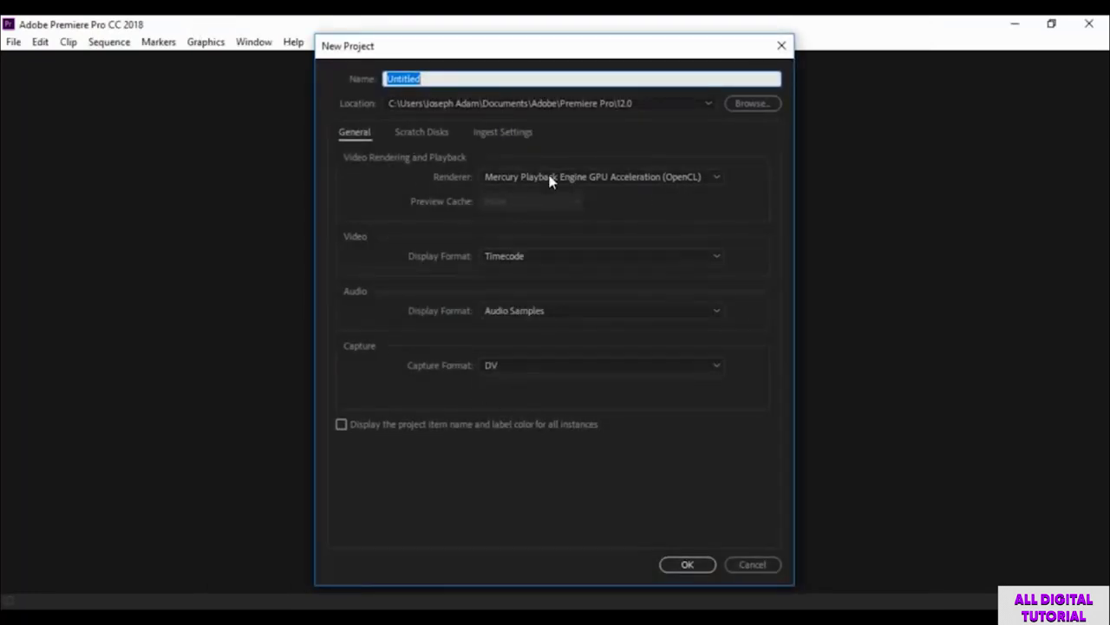
# Rename the new project to 'first video' and browse for a save location on the Desktop
pyautogui.click(451, 78)
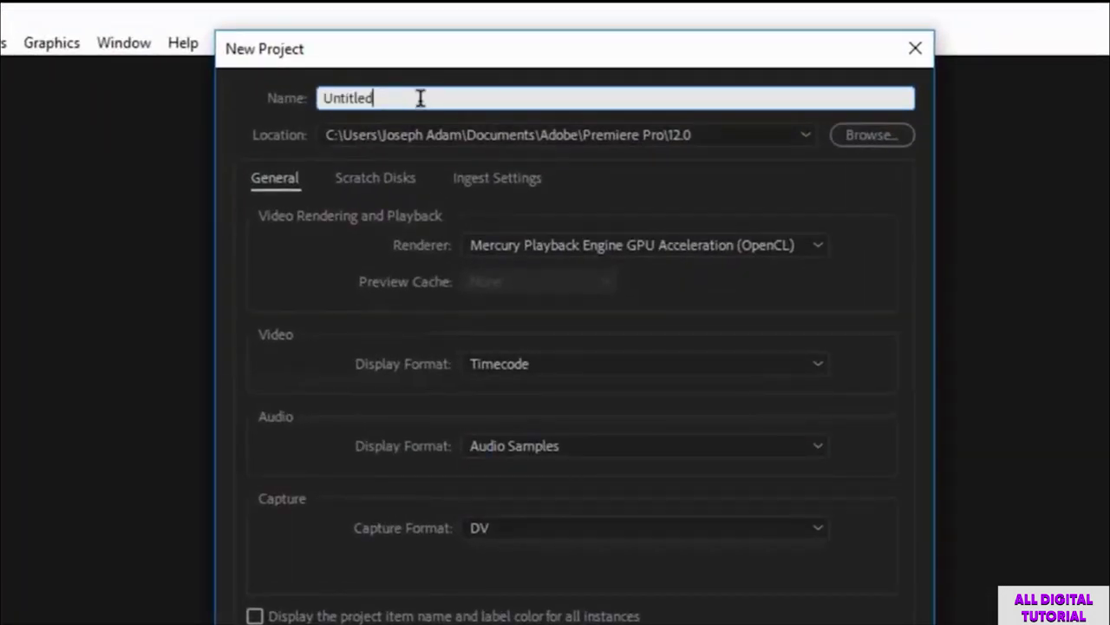
pyautogui.hotkey('ctrl', 'a')
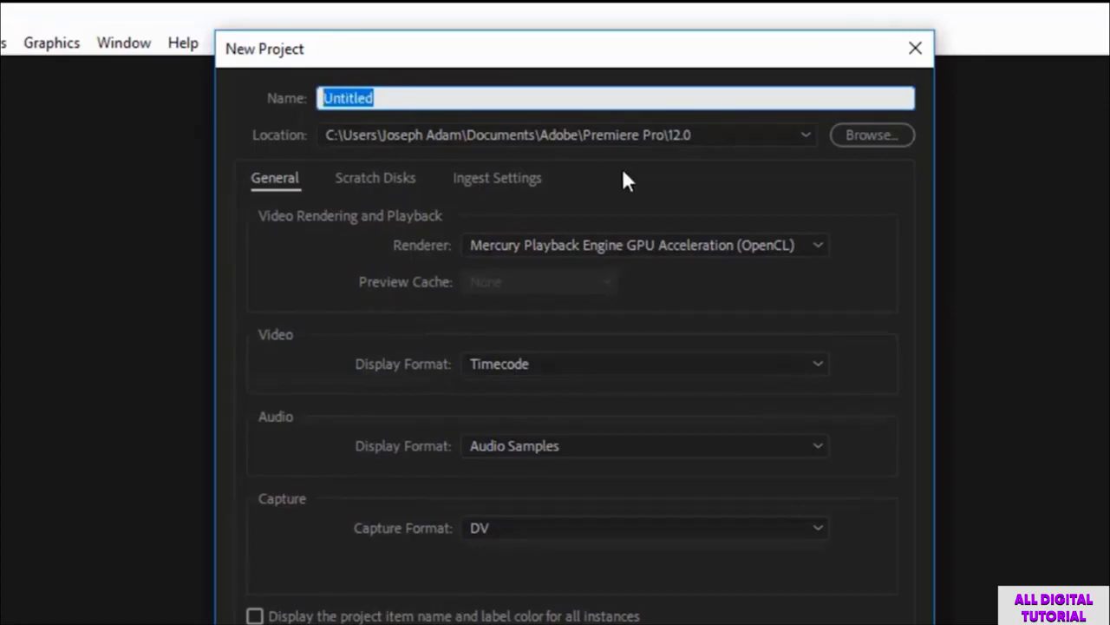
pyautogui.write('first video')
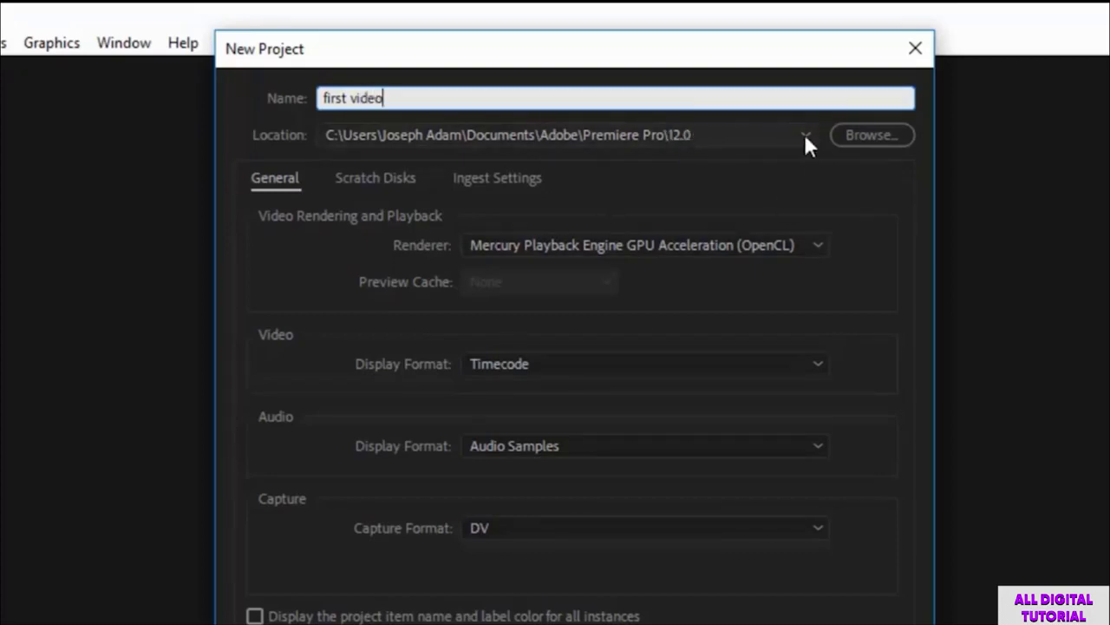
pyautogui.click(878, 132)
pyautogui.scroll(5, 330, 317)
# Create a Desktop folder named 'Adobe premiere' and select it as the project location
pyautogui.click(333, 257)
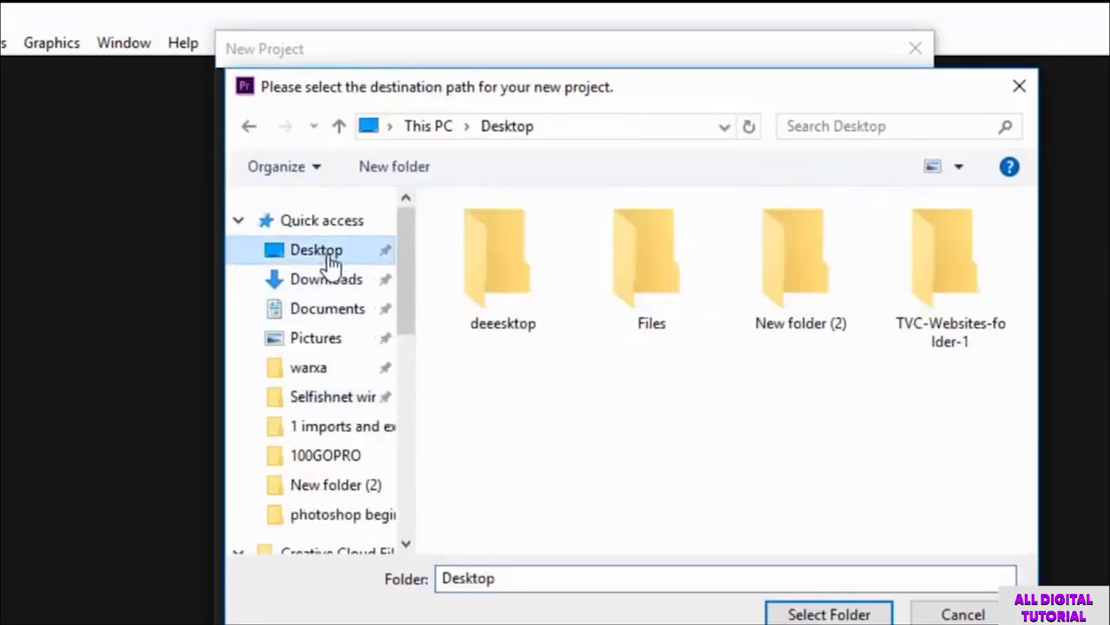
pyautogui.rightClick(607, 430)
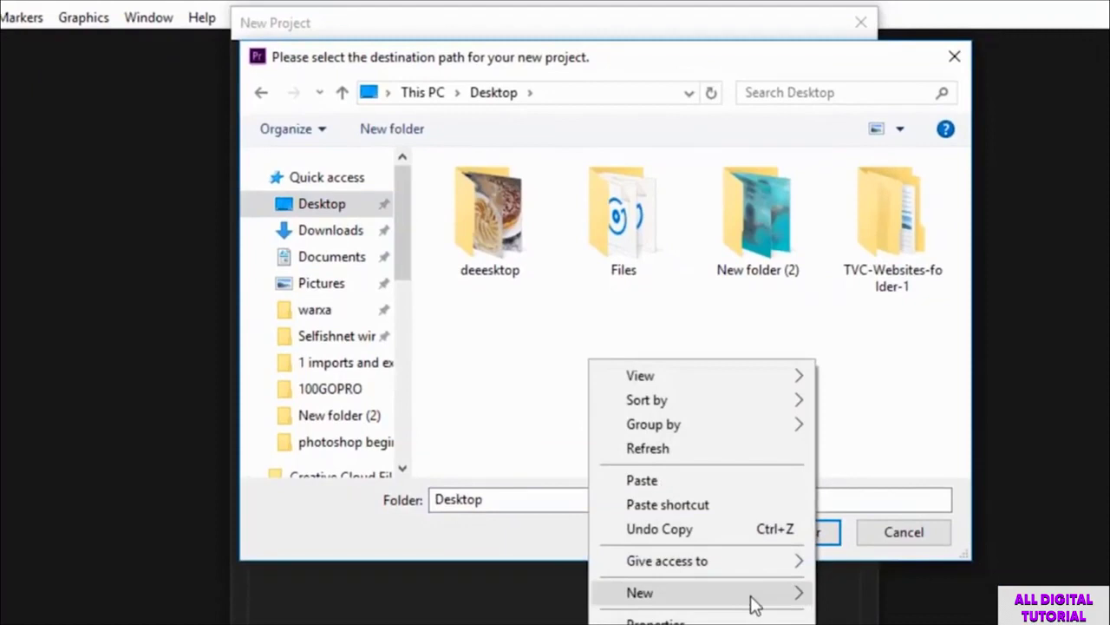
pyautogui.moveTo(752, 603)
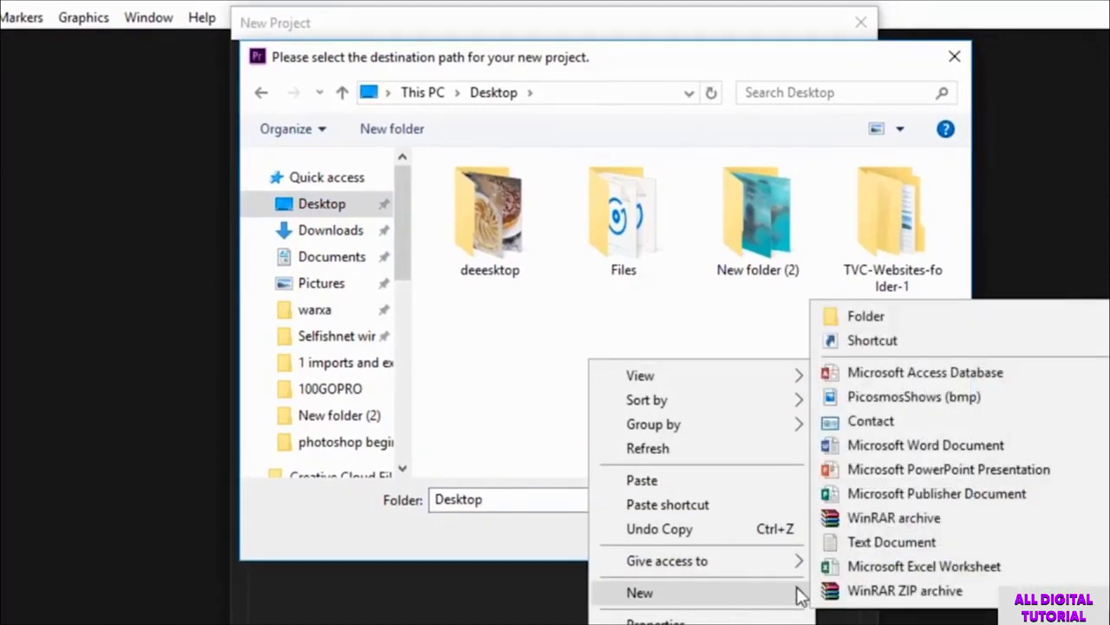
pyautogui.click(868, 316)
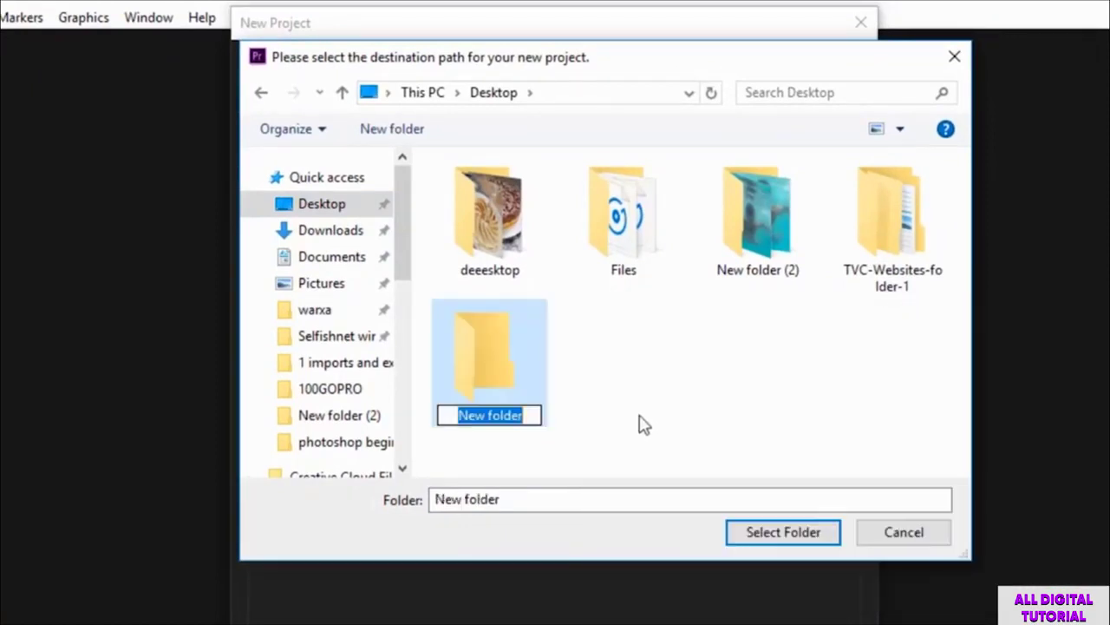
pyautogui.write('Ado')
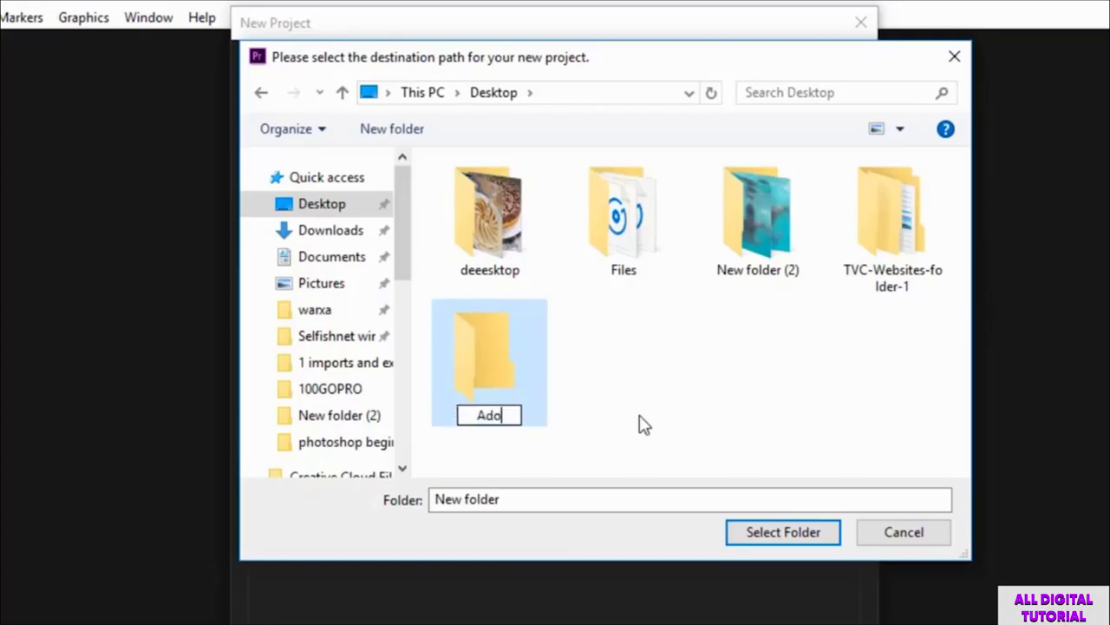
pyautogui.write('be premiere')
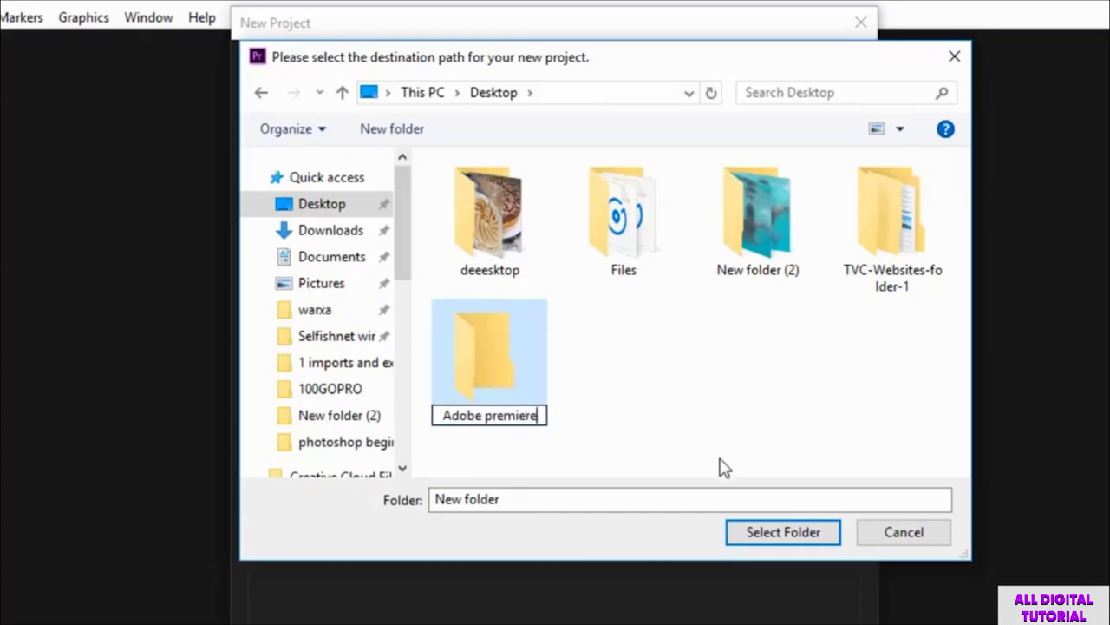
pyautogui.click(479, 356)
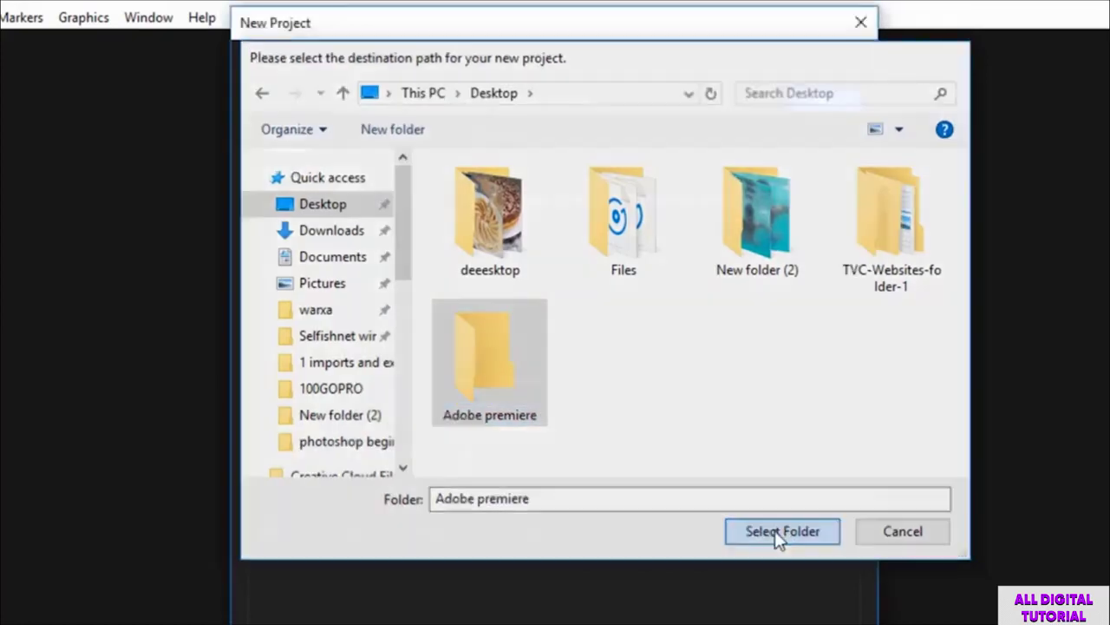
pyautogui.click(779, 534)
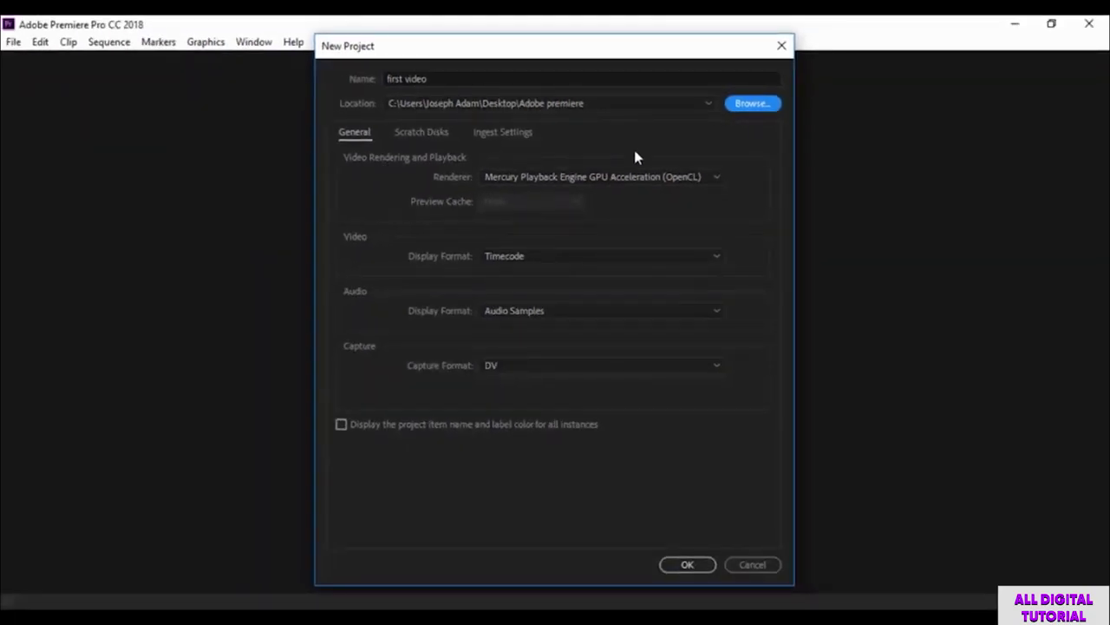
# Create the 'first video' project and start a new sequence via File > New > Sequence
pyautogui.click(685, 564)
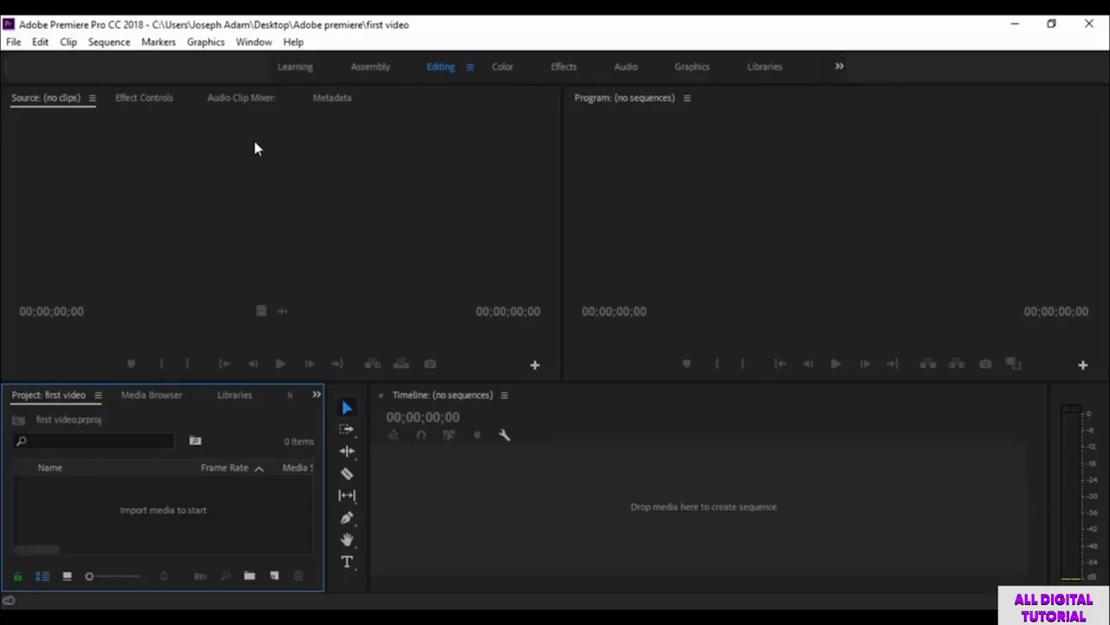
pyautogui.click(14, 42)
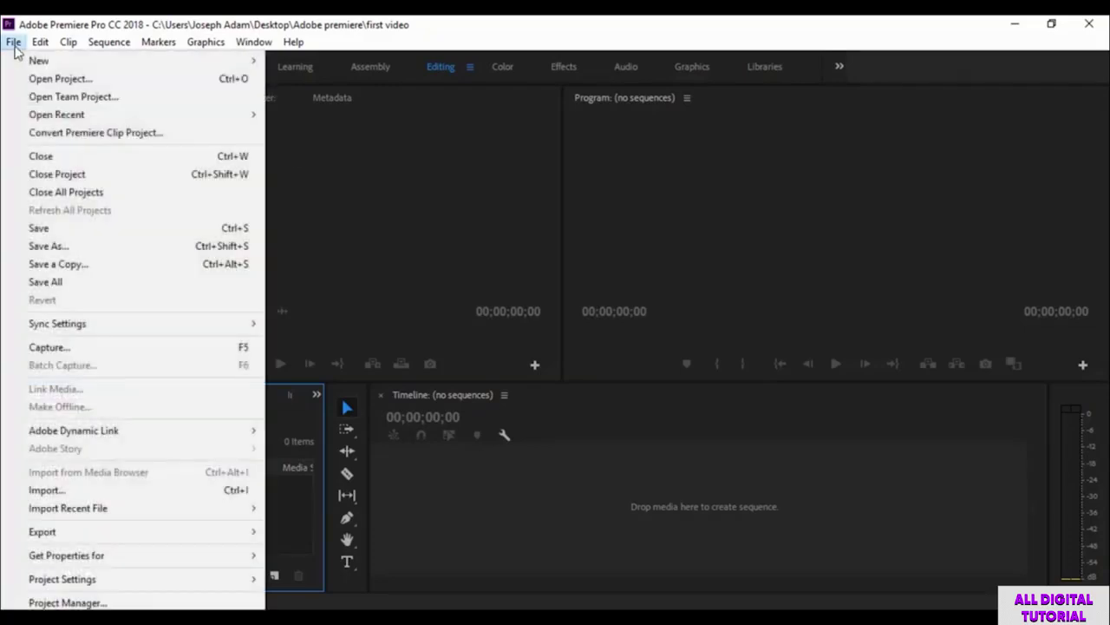
pyautogui.moveTo(117, 89)
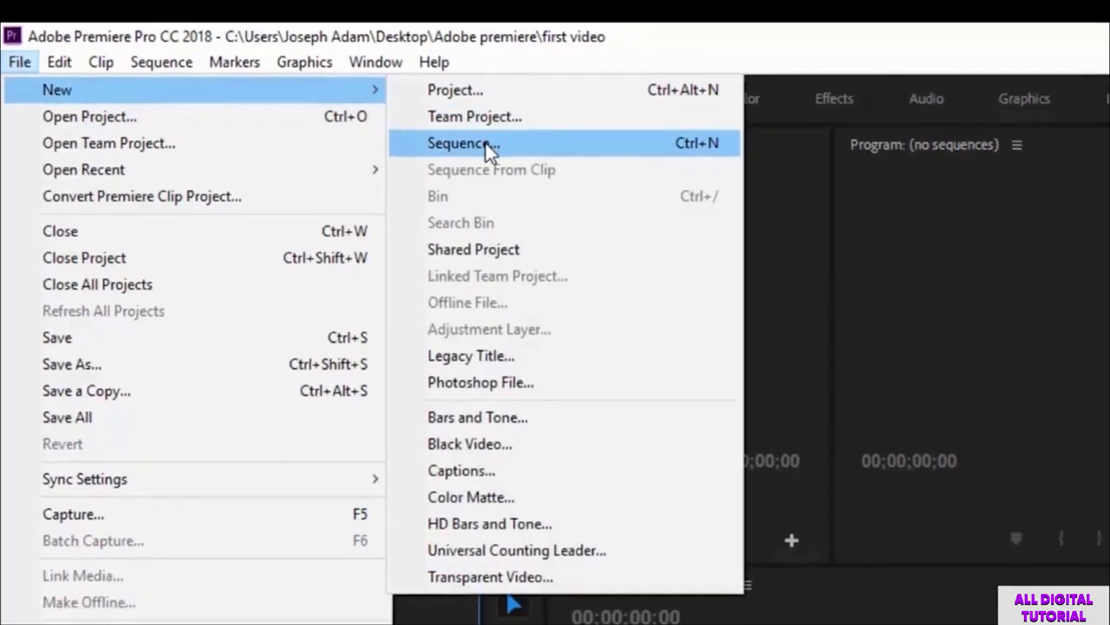
pyautogui.click(490, 149)
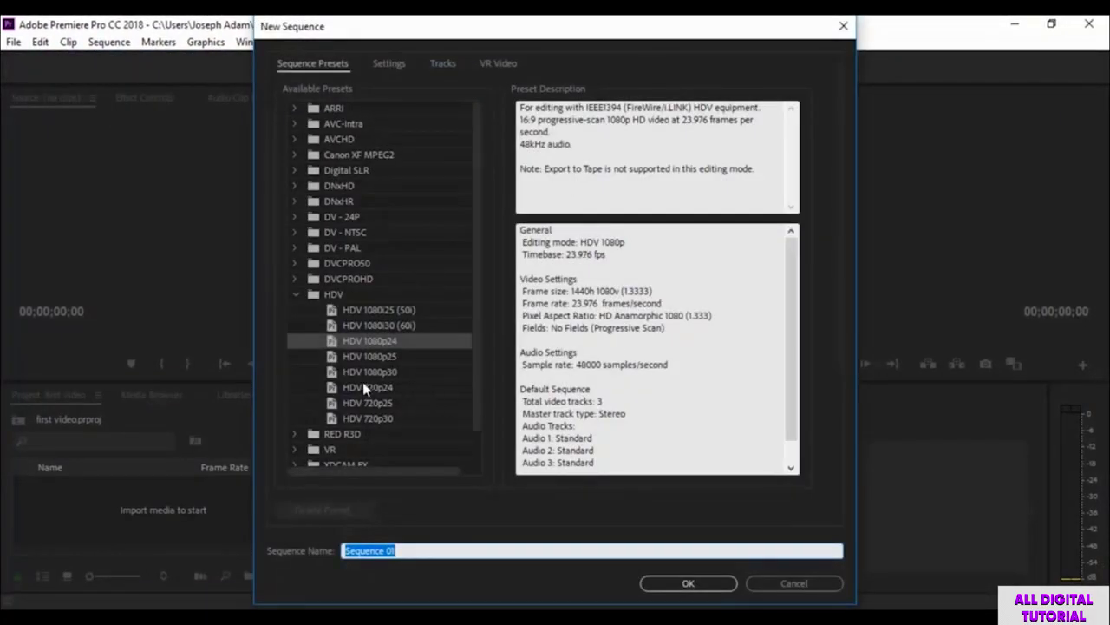
# Keep the HDV 1080p24 preset and create Sequence 01
pyautogui.scroll(-1, 364, 392)
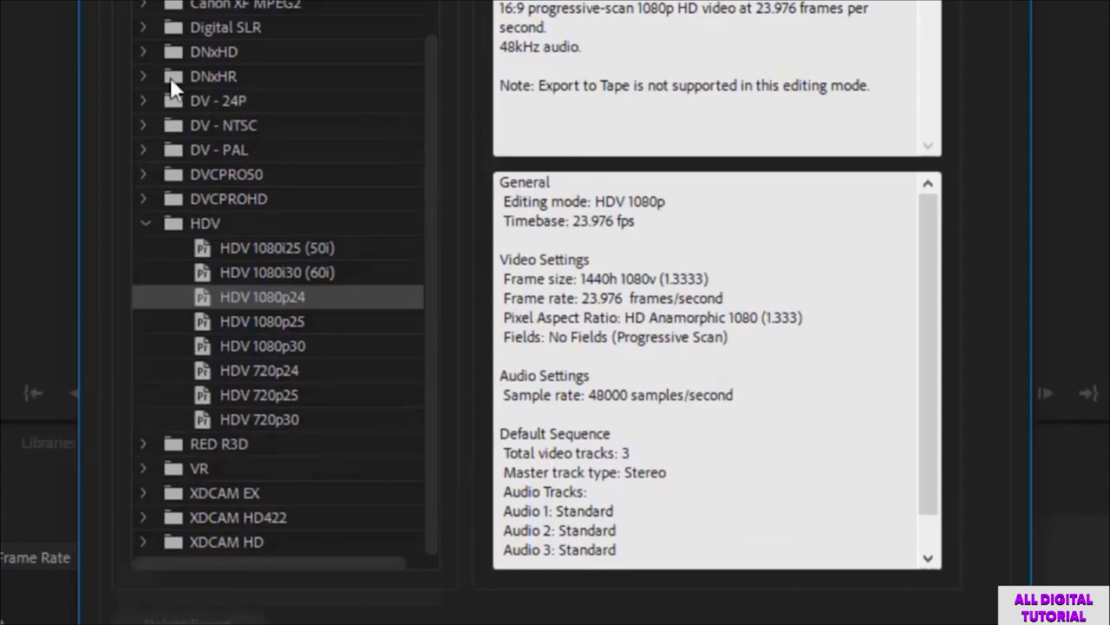
pyautogui.click(144, 100)
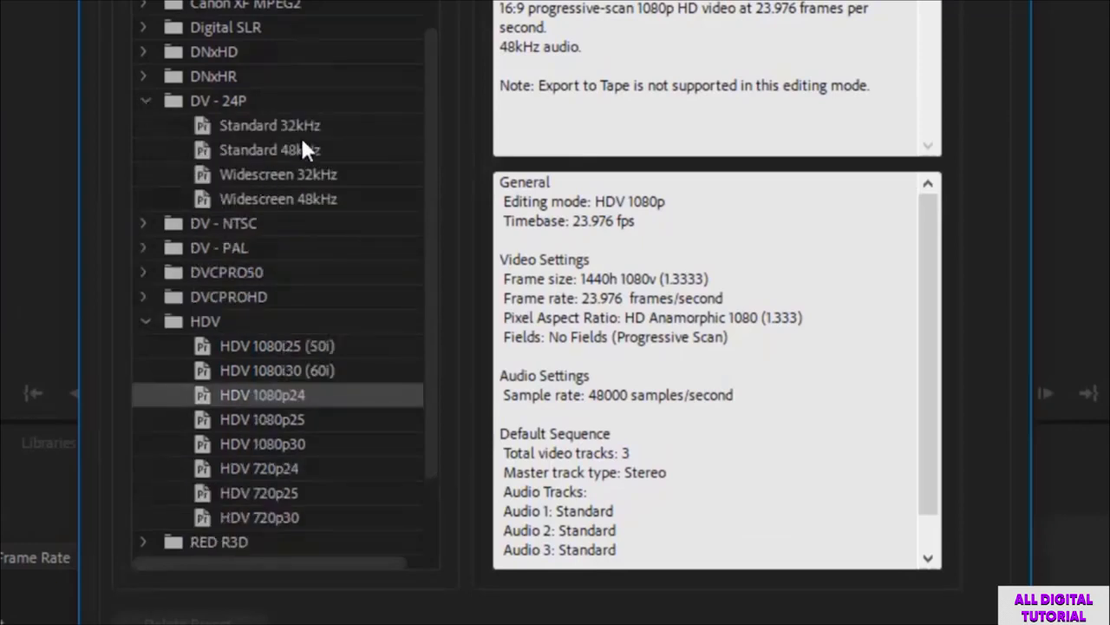
pyautogui.click(144, 101)
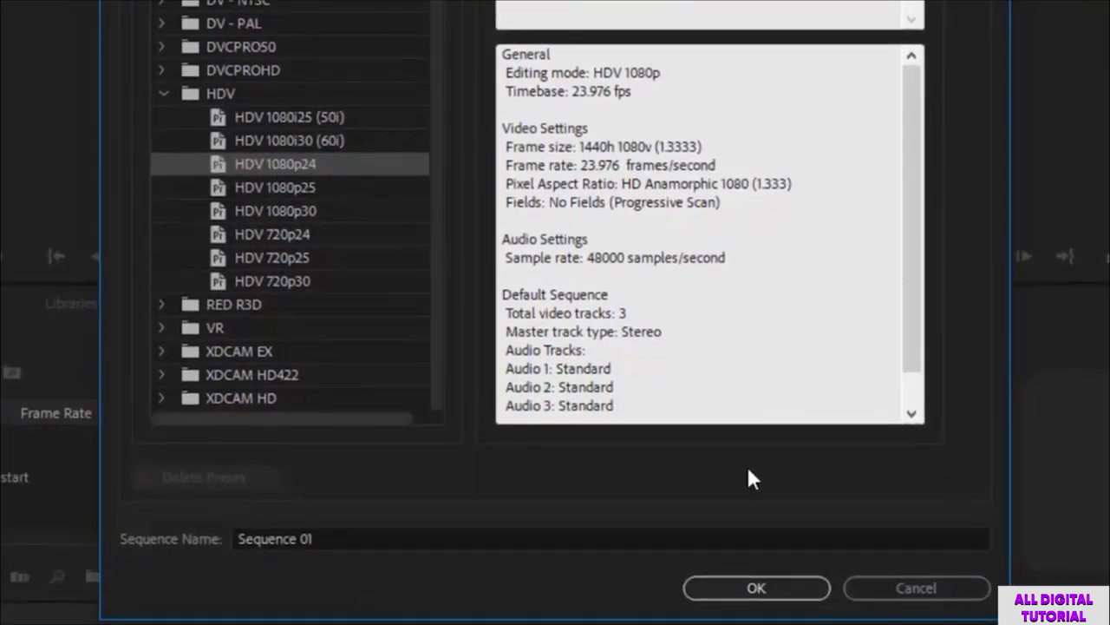
pyautogui.click(756, 587)
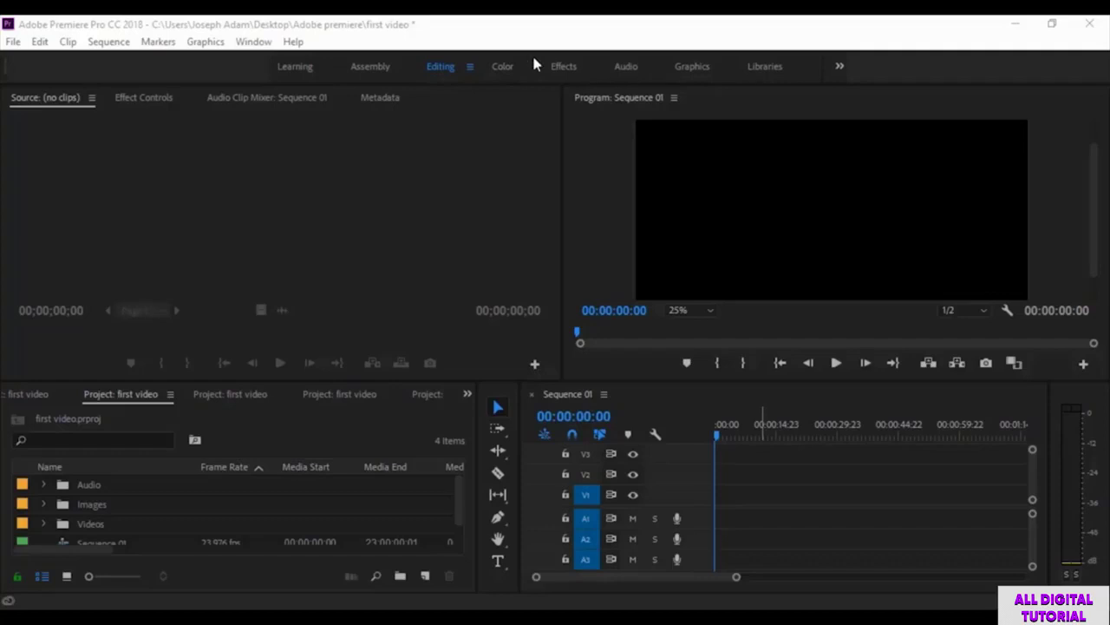
pyautogui.click(501, 67)
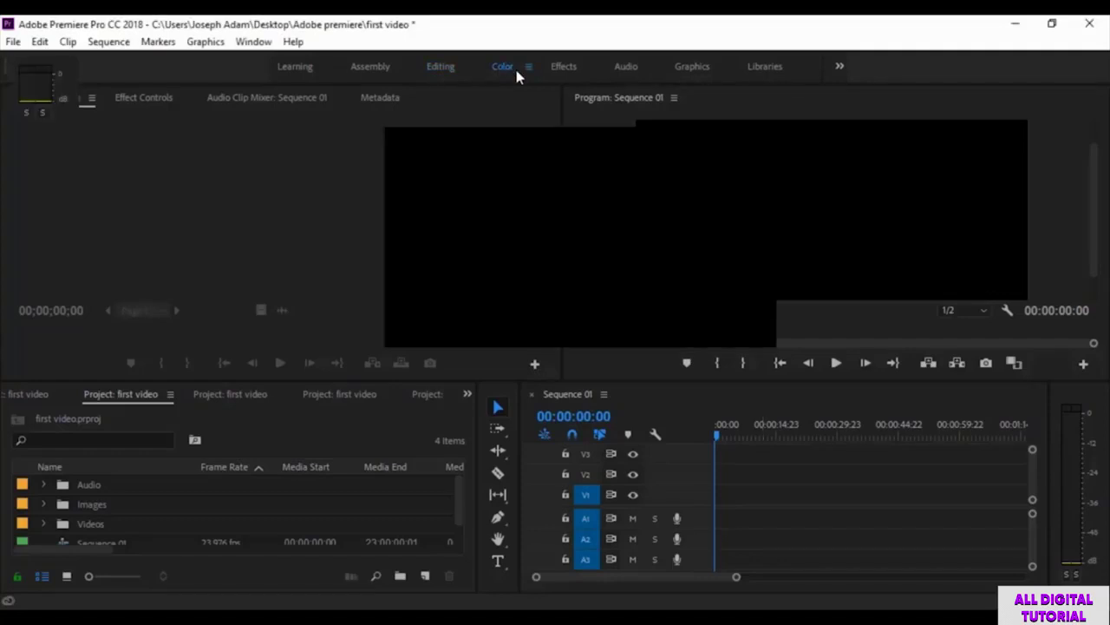
pyautogui.hotkey('ctrl', 's')
pyautogui.click(564, 66)
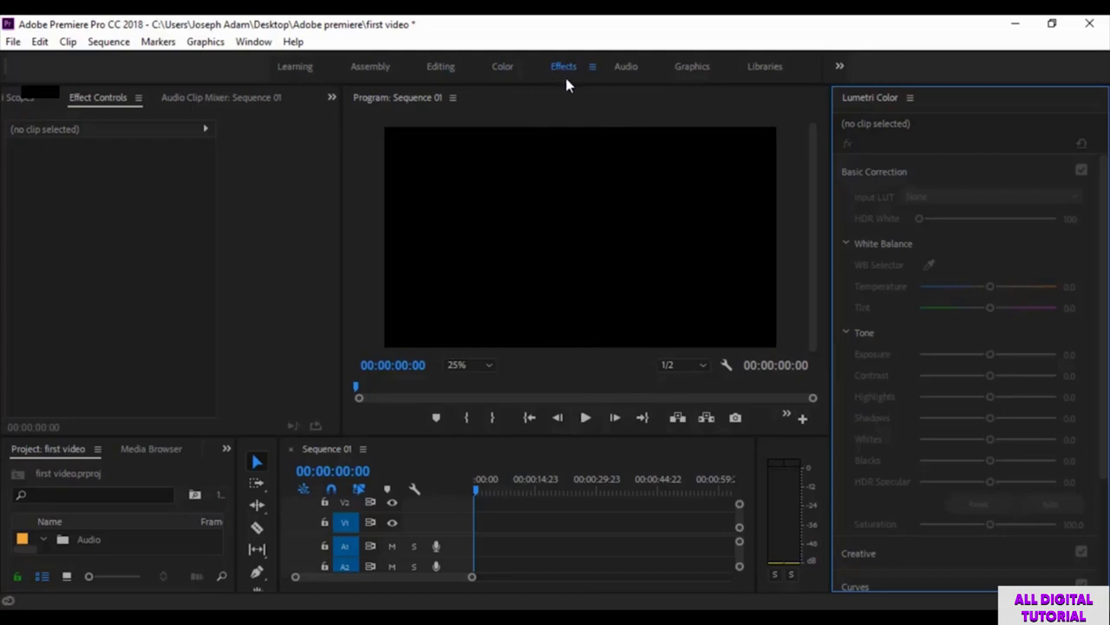
pyautogui.click(627, 67)
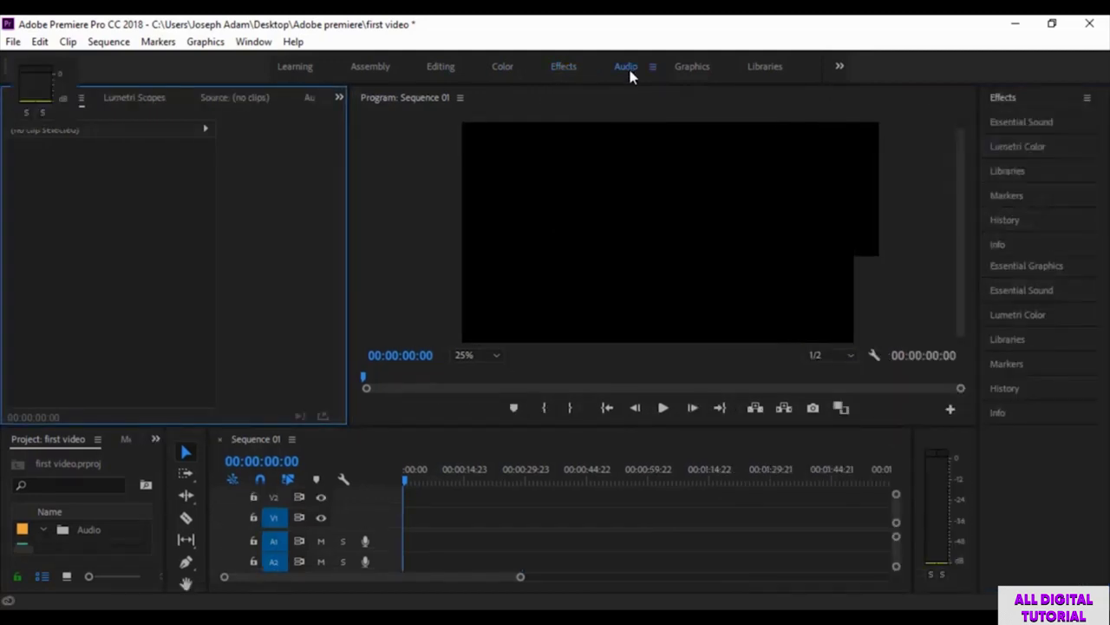
pyautogui.click(701, 67)
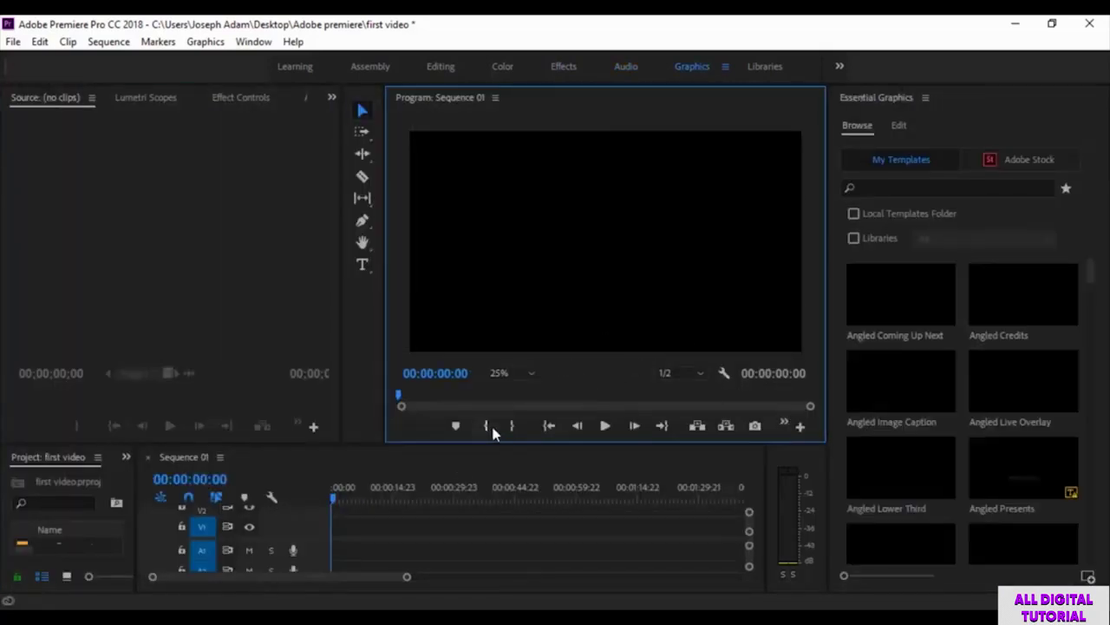
pyautogui.click(628, 73)
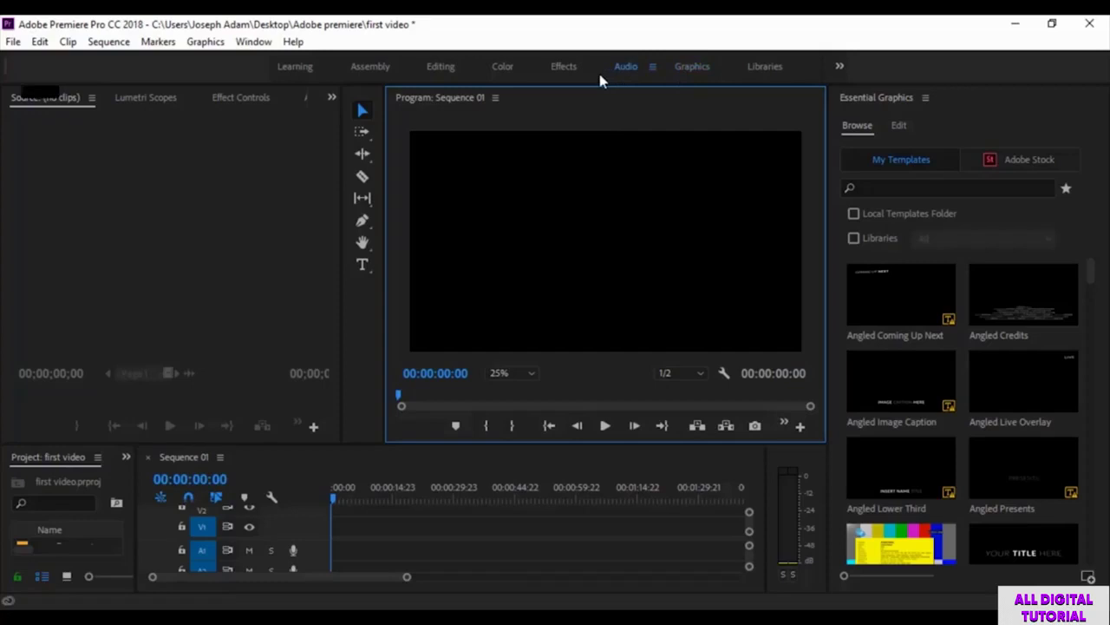
pyautogui.click(564, 70)
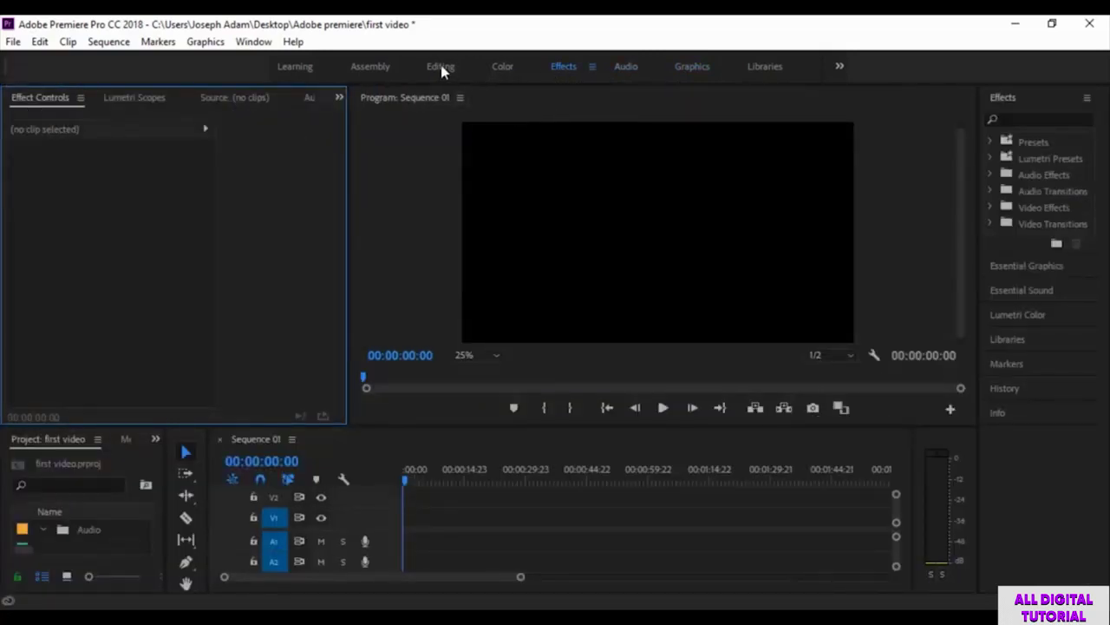
pyautogui.click(440, 69)
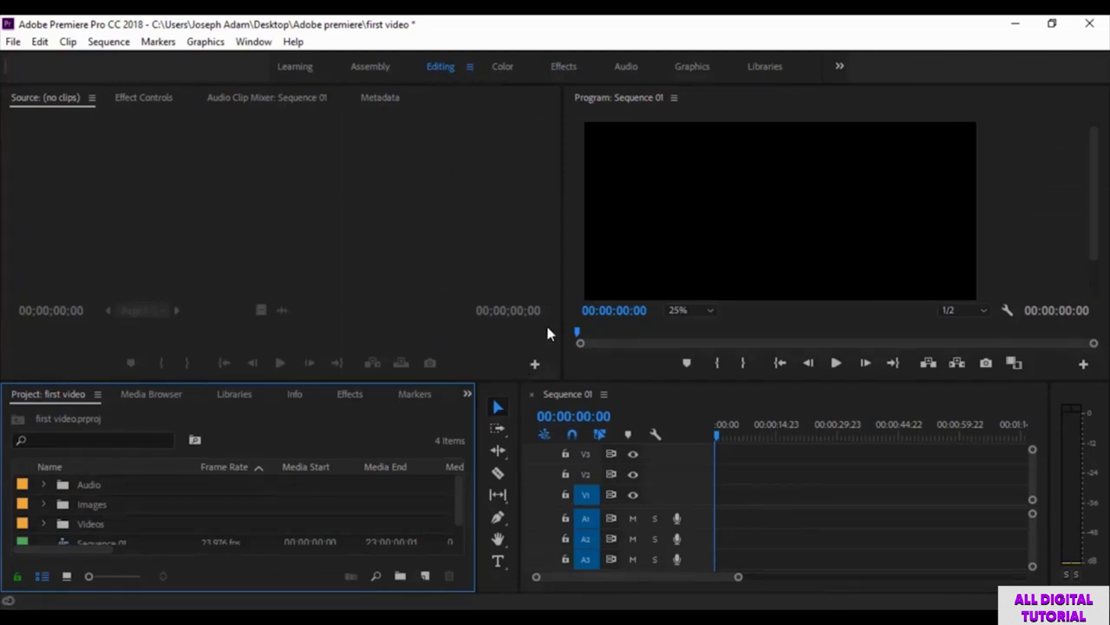
# Resize the Source/Program split and widen the Project panel to show more columns
pyautogui.moveTo(561, 178); pyautogui.dragTo(480, 179)
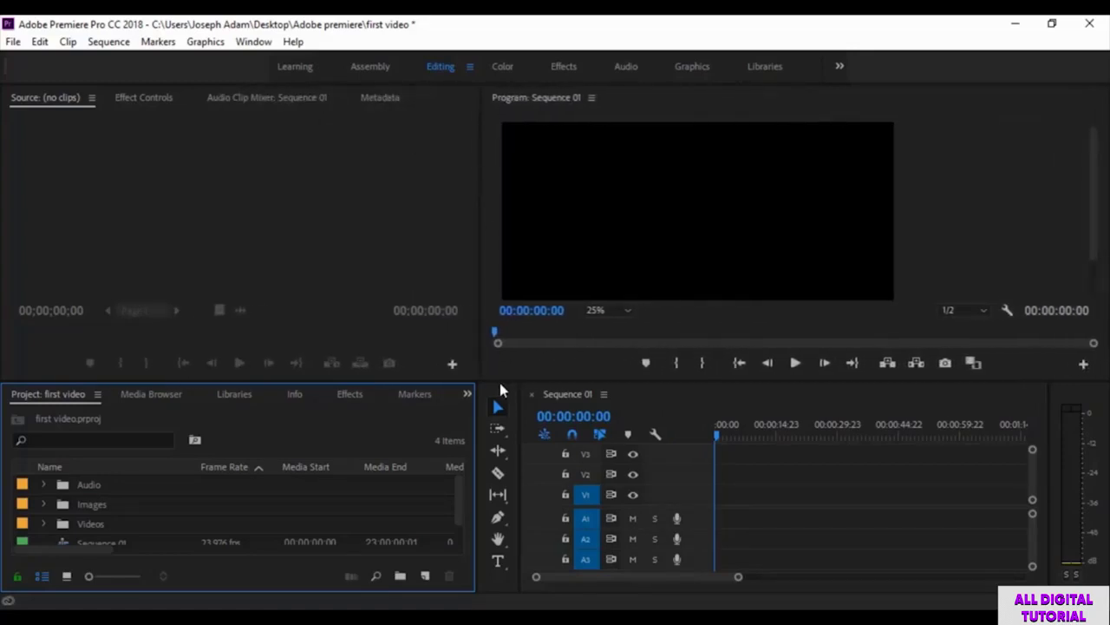
pyautogui.moveTo(473, 460)
pyautogui.mouseDown()
pyautogui.moveTo(342, 460)
pyautogui.moveTo(537, 460)
pyautogui.moveTo(285, 461)
pyautogui.moveTo(478, 458)
pyautogui.mouseUp()
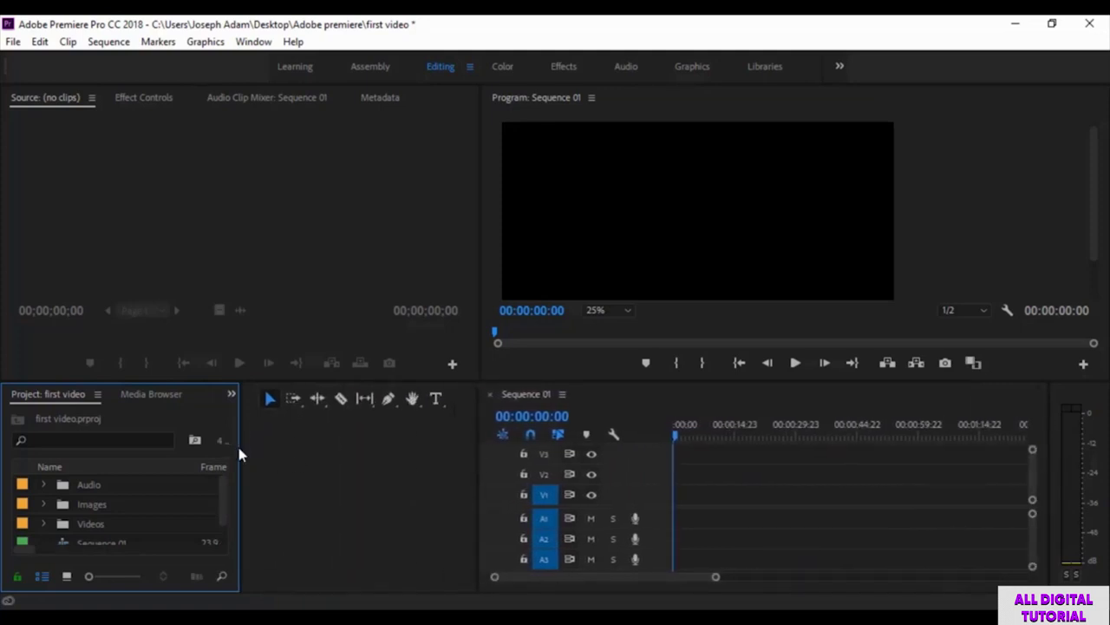
pyautogui.moveTo(241, 449); pyautogui.dragTo(432, 467)
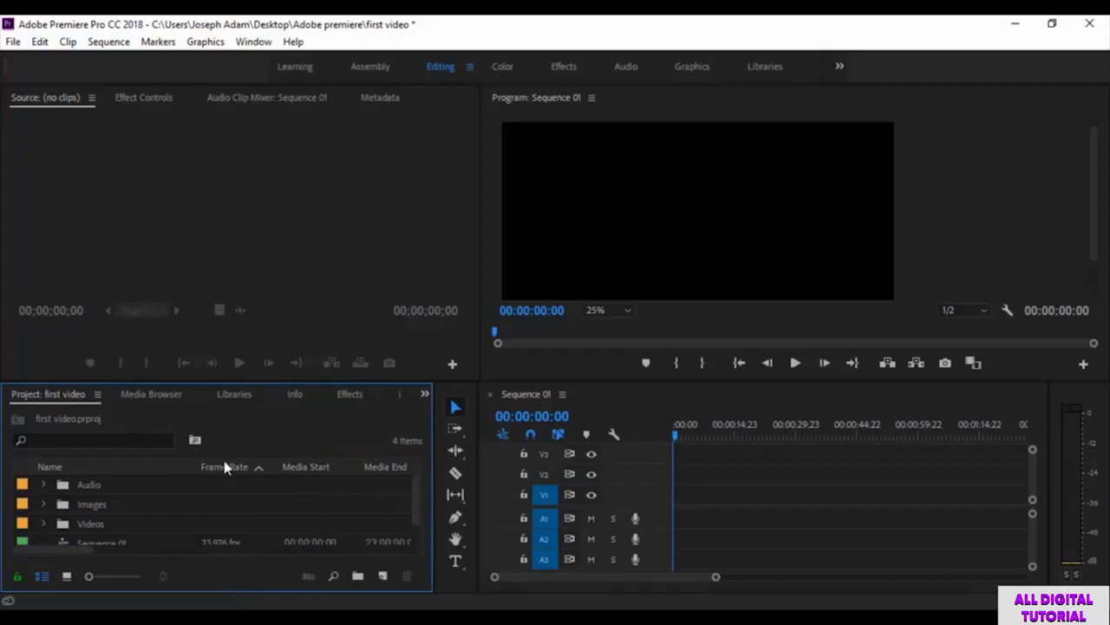
# Reposition and heighten the timeline, and dock the Program monitor beside the Source monitor
pyautogui.moveTo(524, 396); pyautogui.dragTo(63, 99)
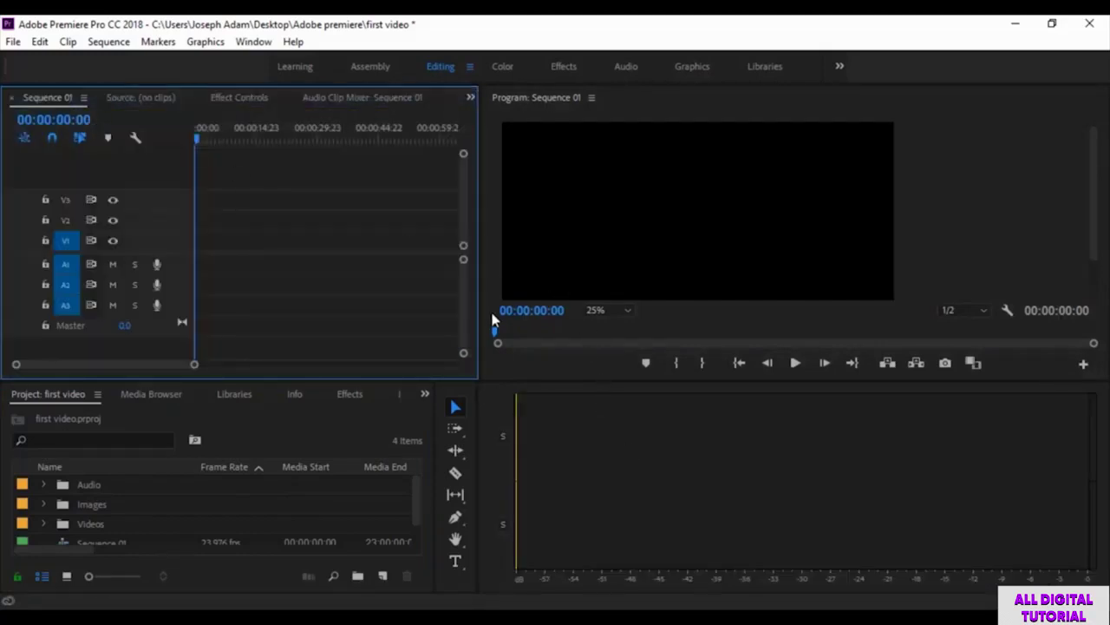
pyautogui.moveTo(480, 228); pyautogui.dragTo(706, 243)
pyautogui.moveTo(17, 97); pyautogui.dragTo(588, 407)
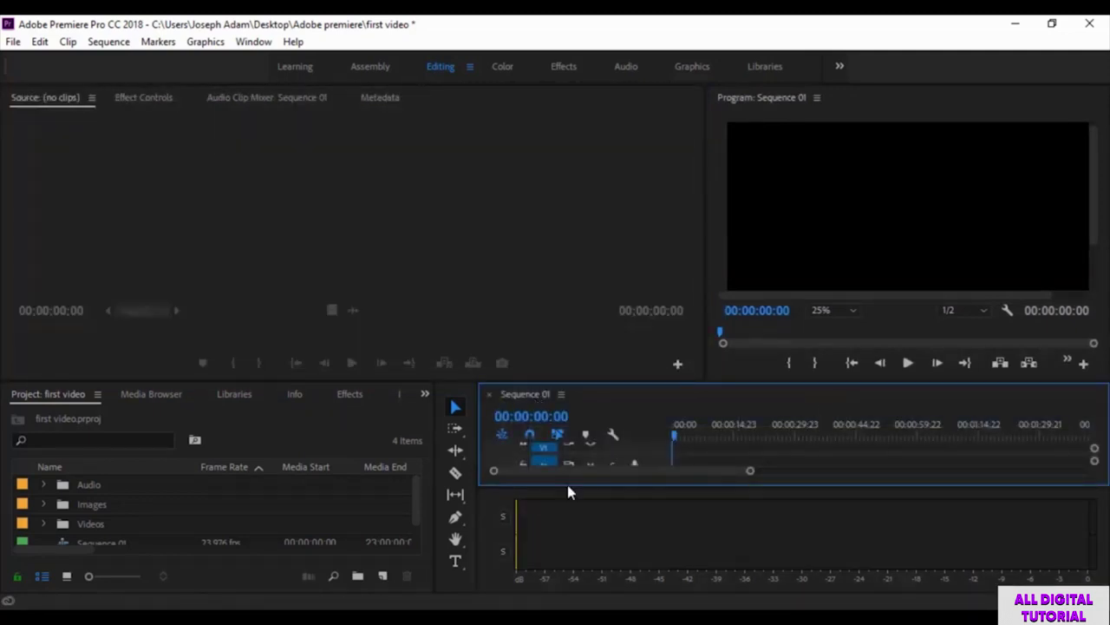
pyautogui.moveTo(569, 486); pyautogui.dragTo(587, 562)
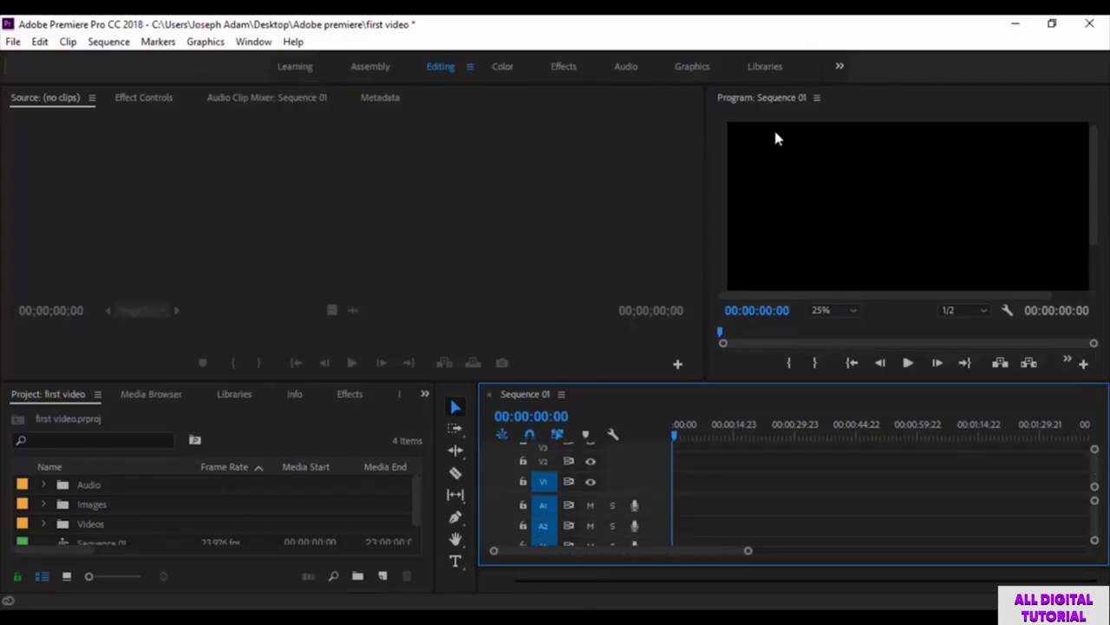
pyautogui.moveTo(756, 95); pyautogui.dragTo(438, 104)
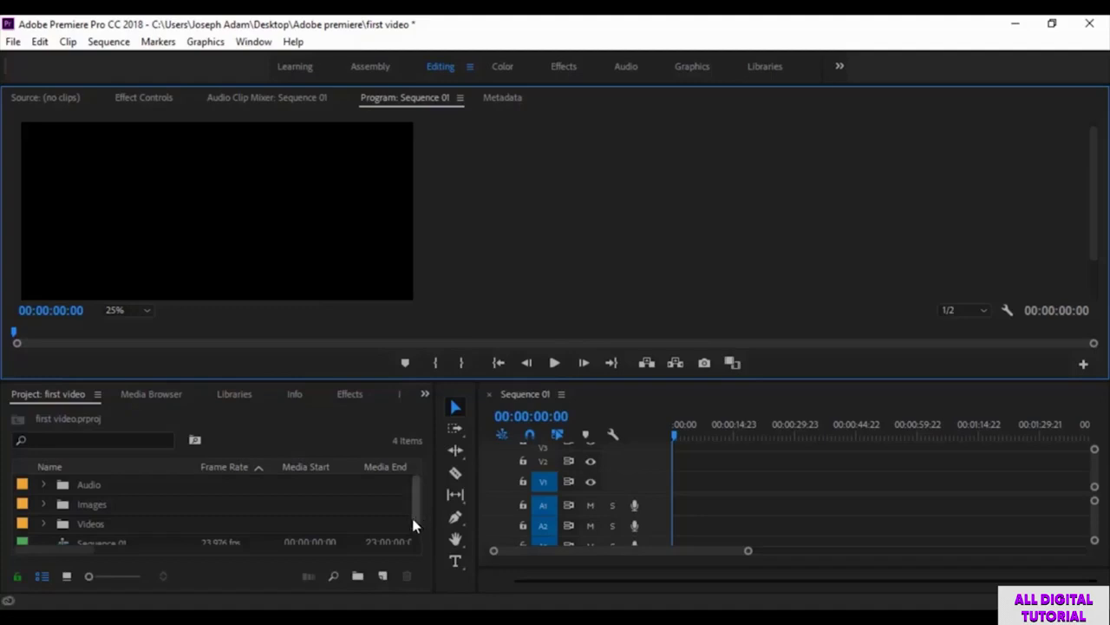
pyautogui.click(470, 67)
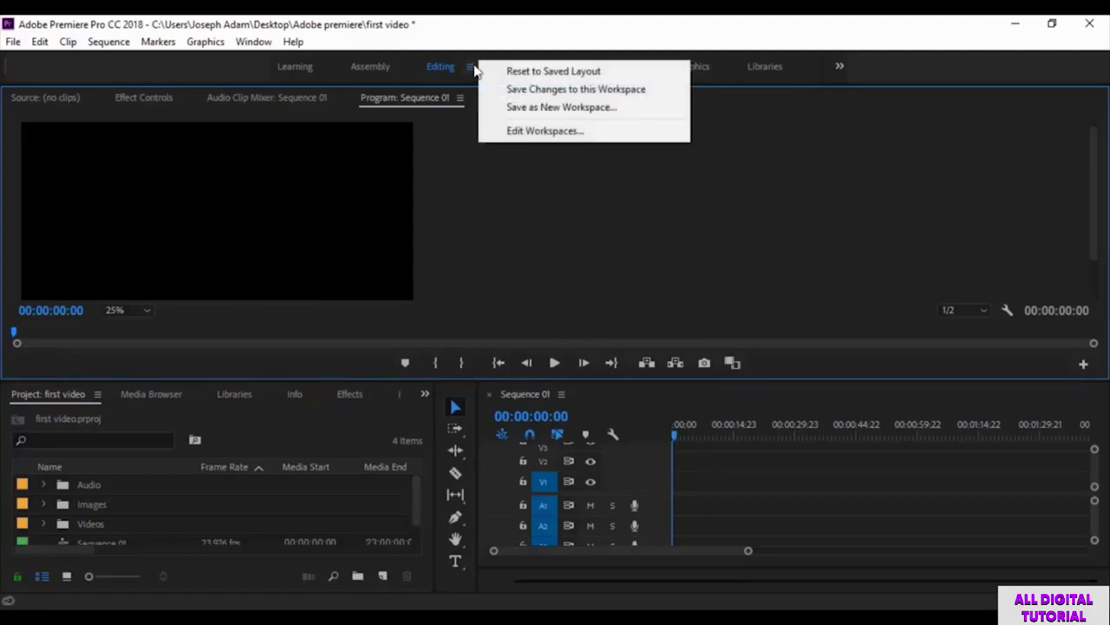
# Reset to the saved Editing layout and show the Project panel listing Sequence 01
pyautogui.click(559, 73)
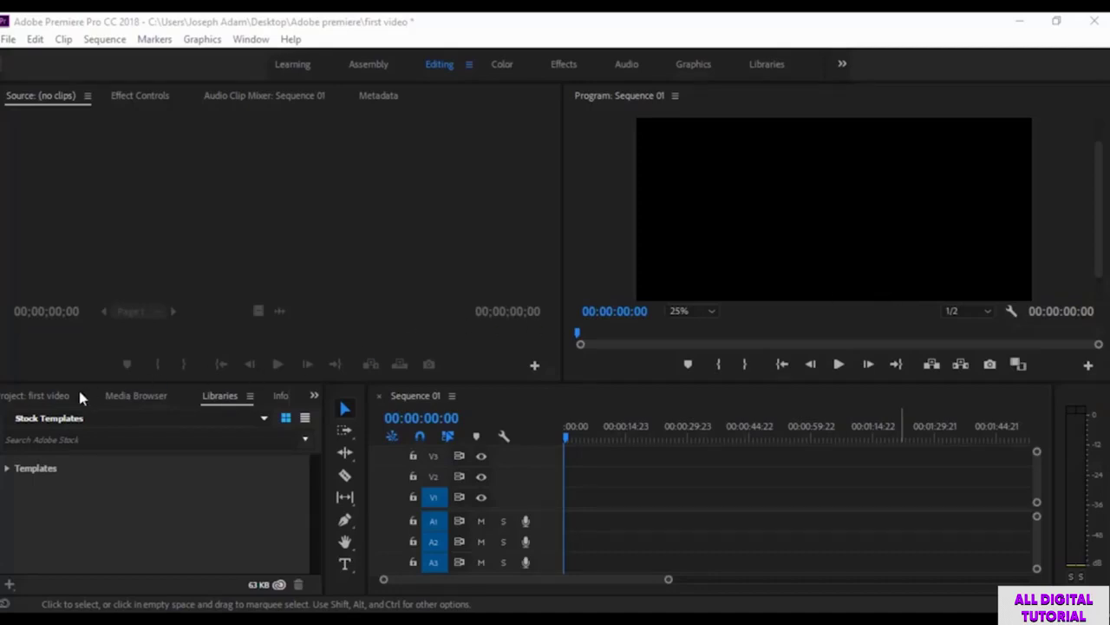
pyautogui.click(32, 397)
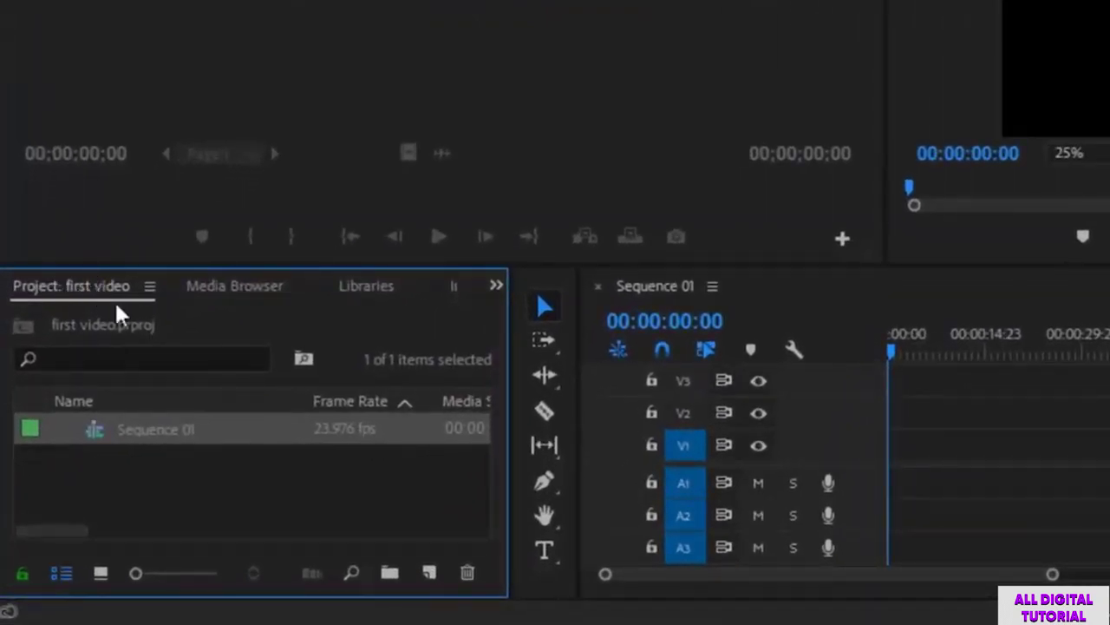
# Add three project bins named Videos, Images and Audio
pyautogui.rightClick(153, 475)
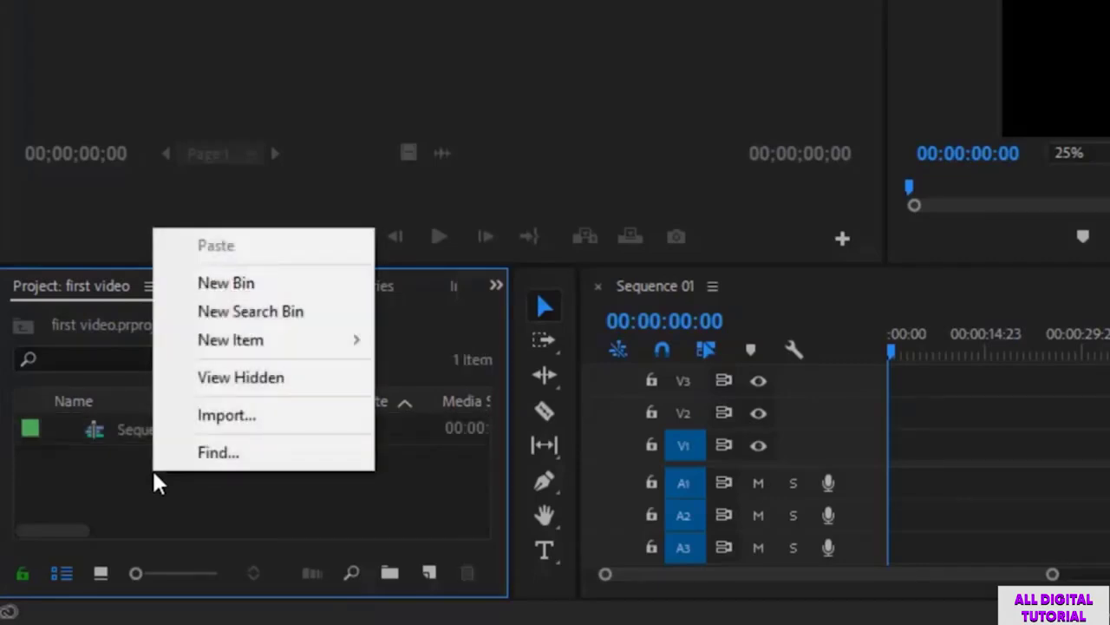
pyautogui.click(280, 286)
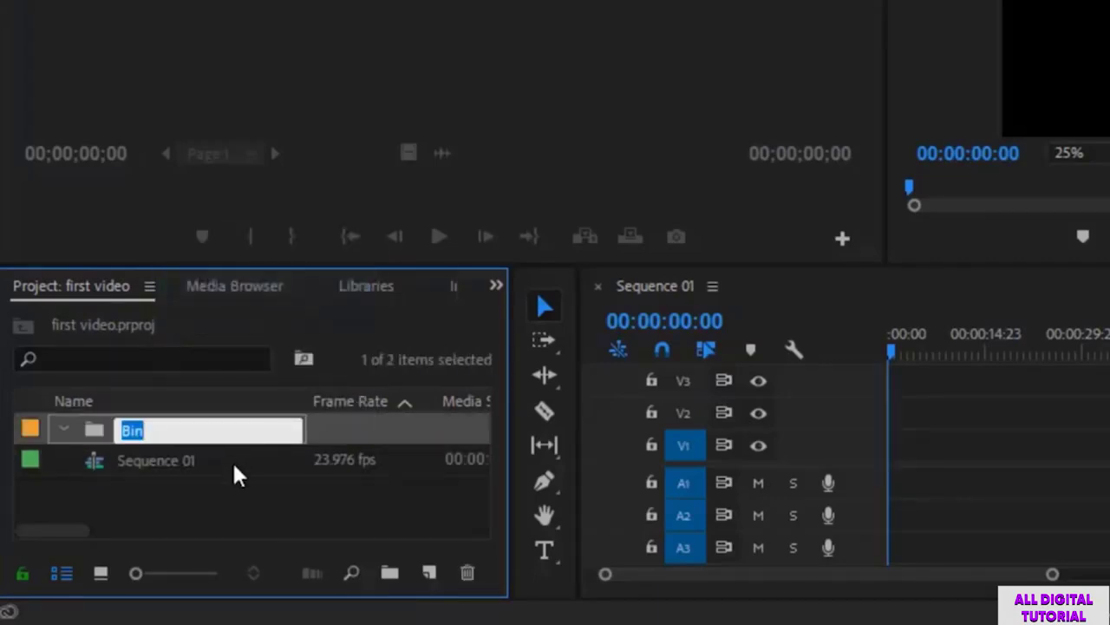
pyautogui.write('Videos')
pyautogui.press('Return')
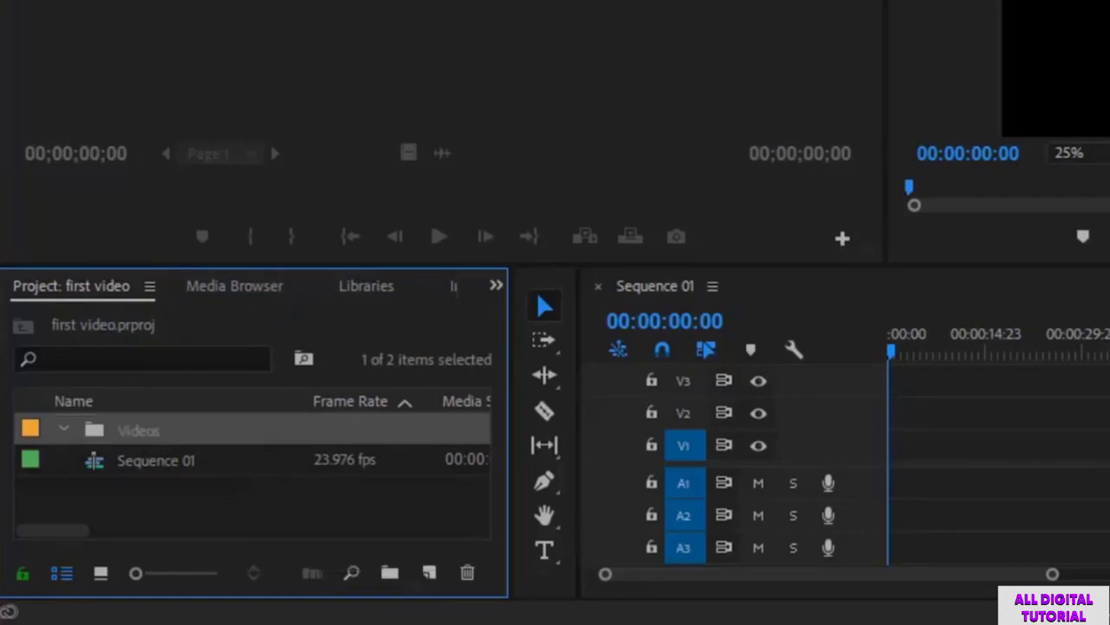
pyautogui.rightClick(255, 507)
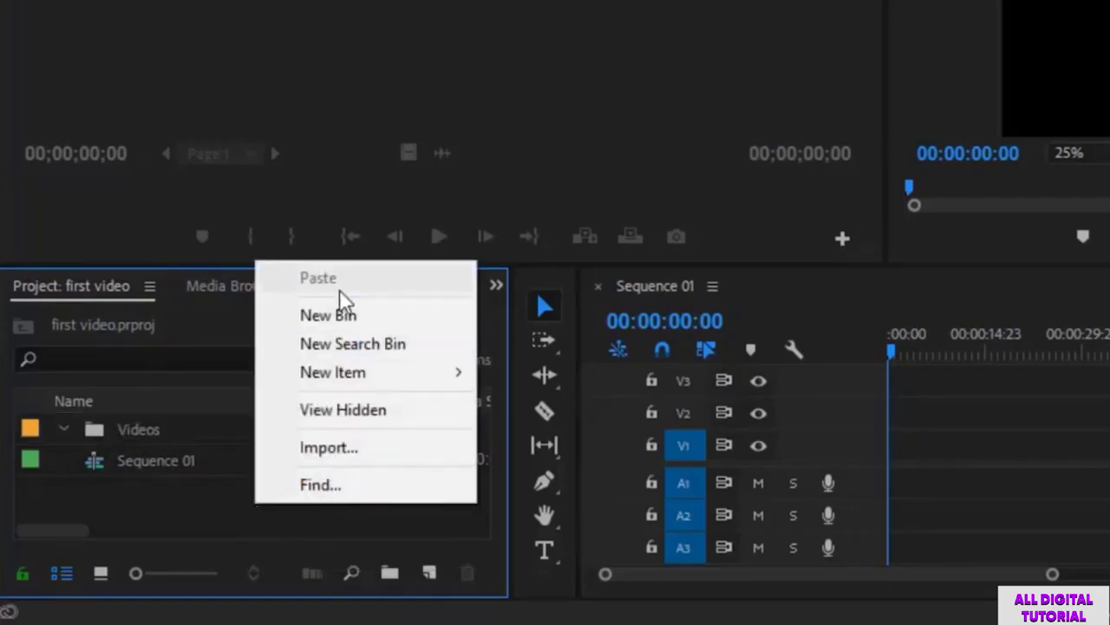
pyautogui.click(338, 317)
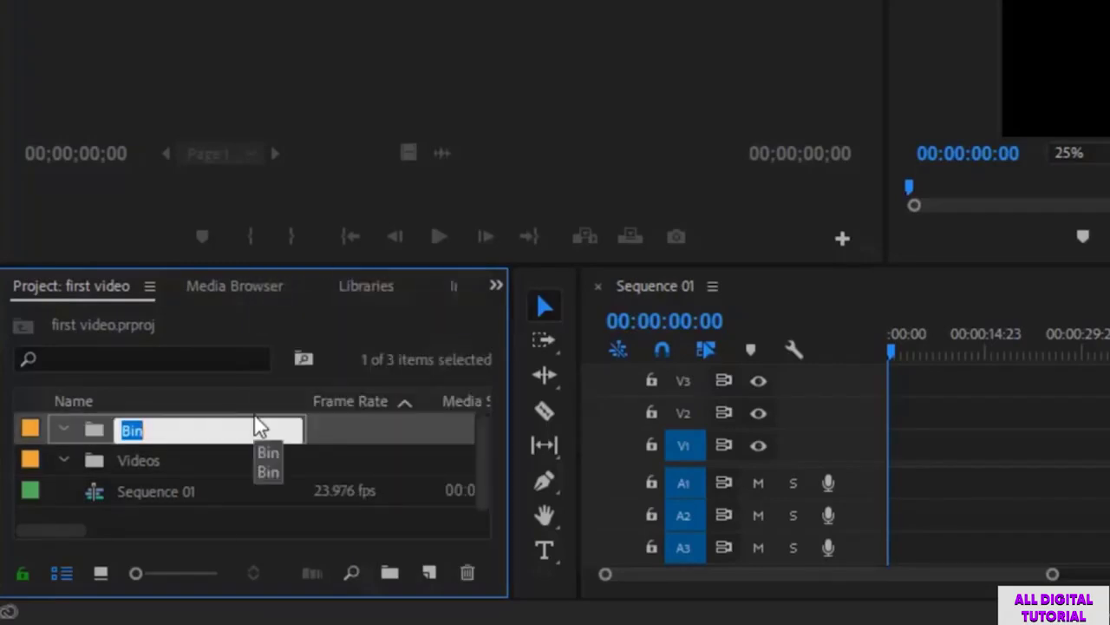
pyautogui.write('Images')
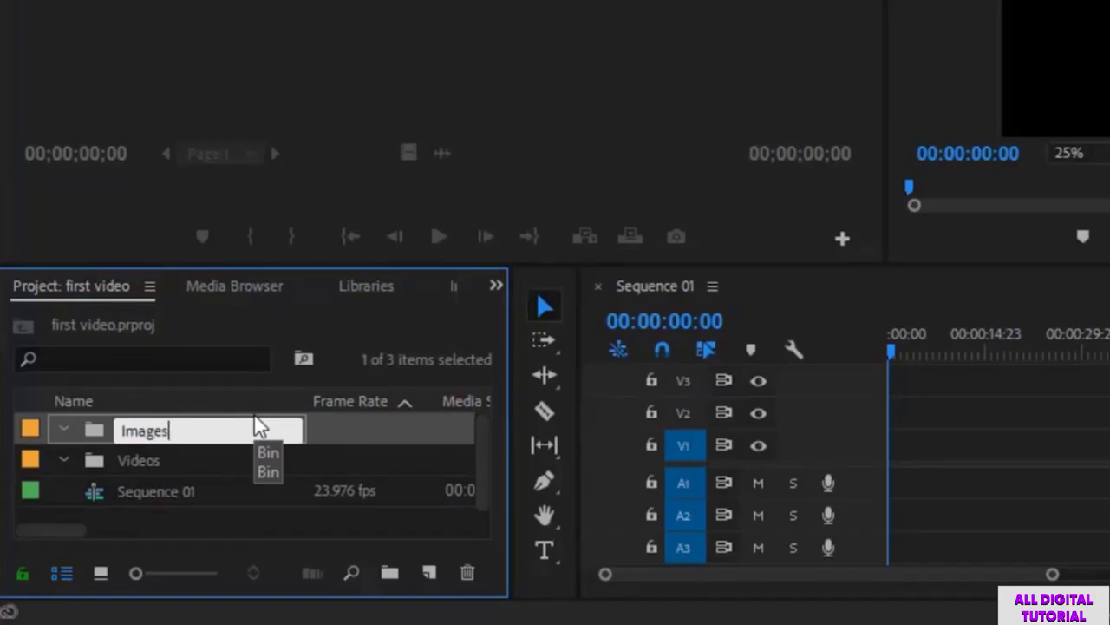
pyautogui.press('Return')
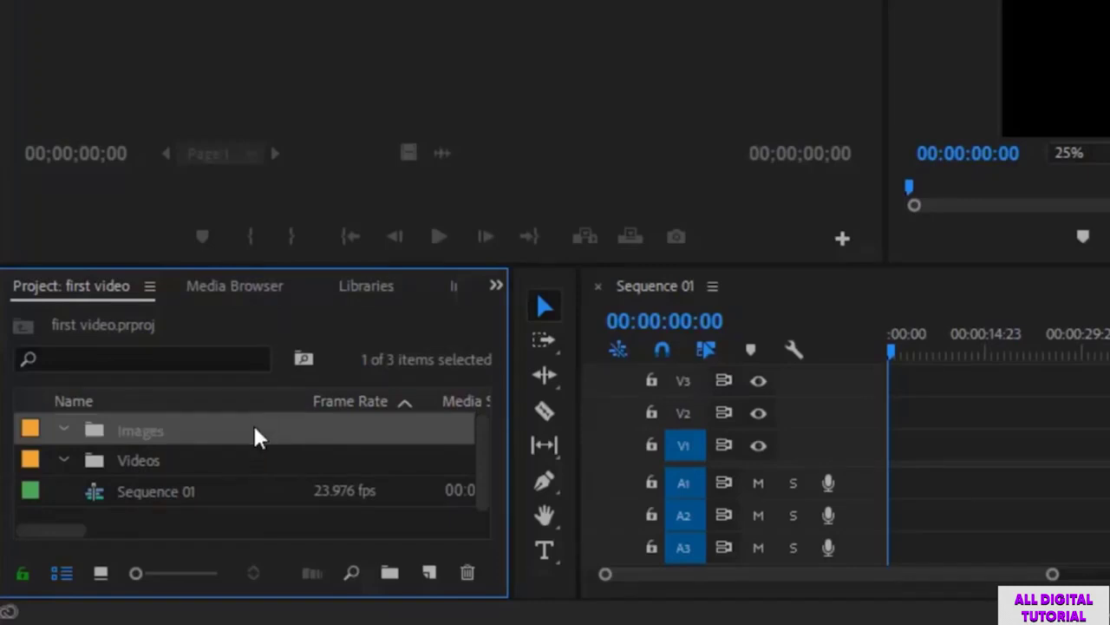
pyautogui.rightClick(219, 520)
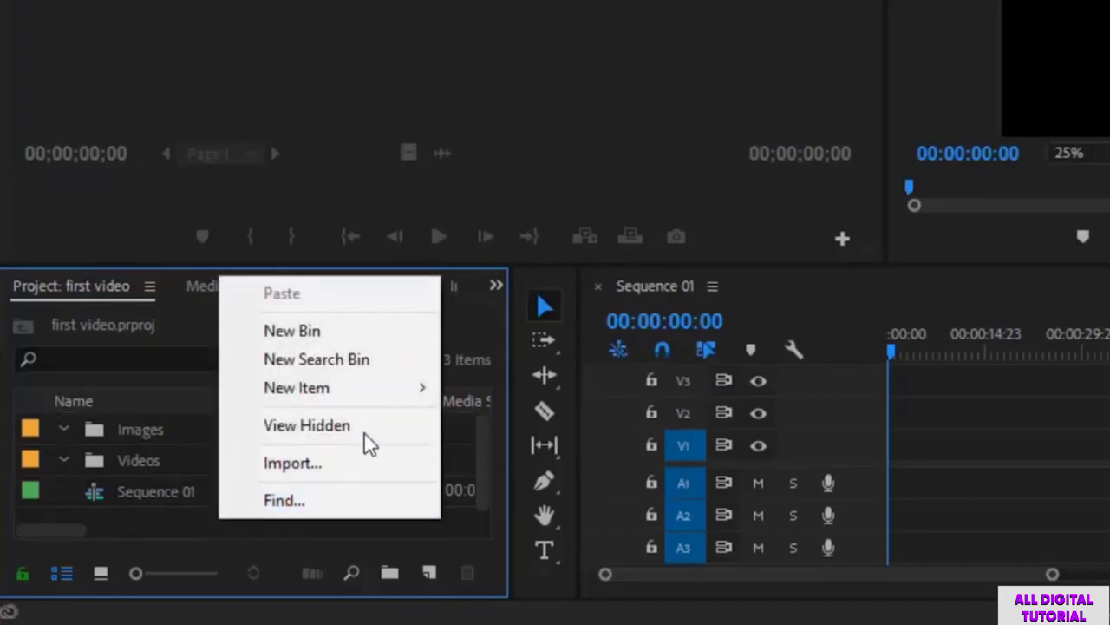
pyautogui.click(379, 332)
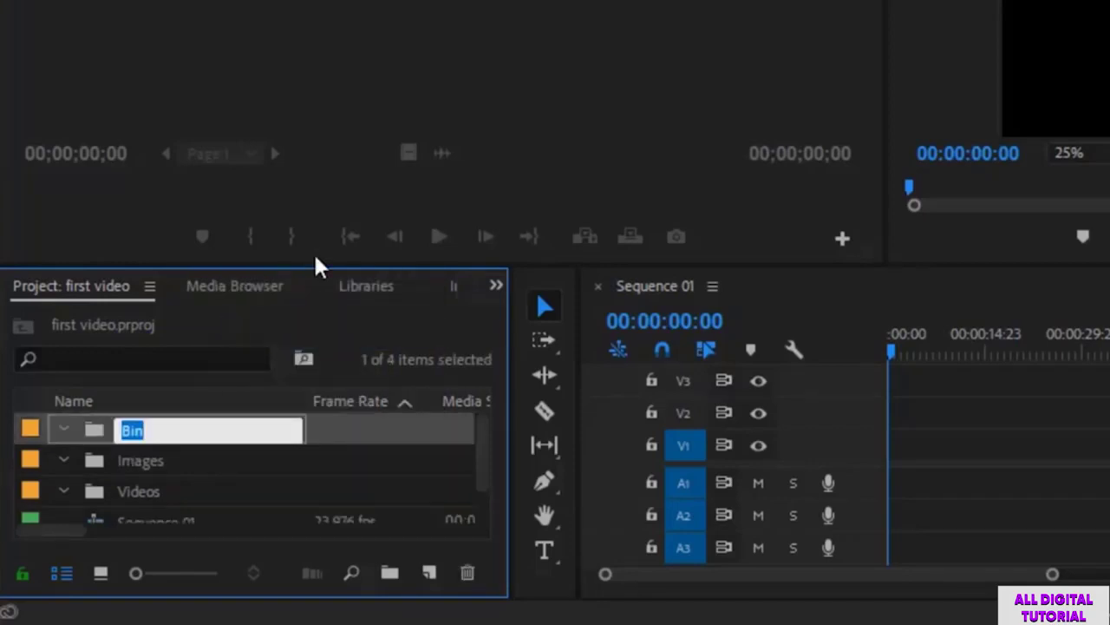
pyautogui.write('Audio')
pyautogui.press('Return')
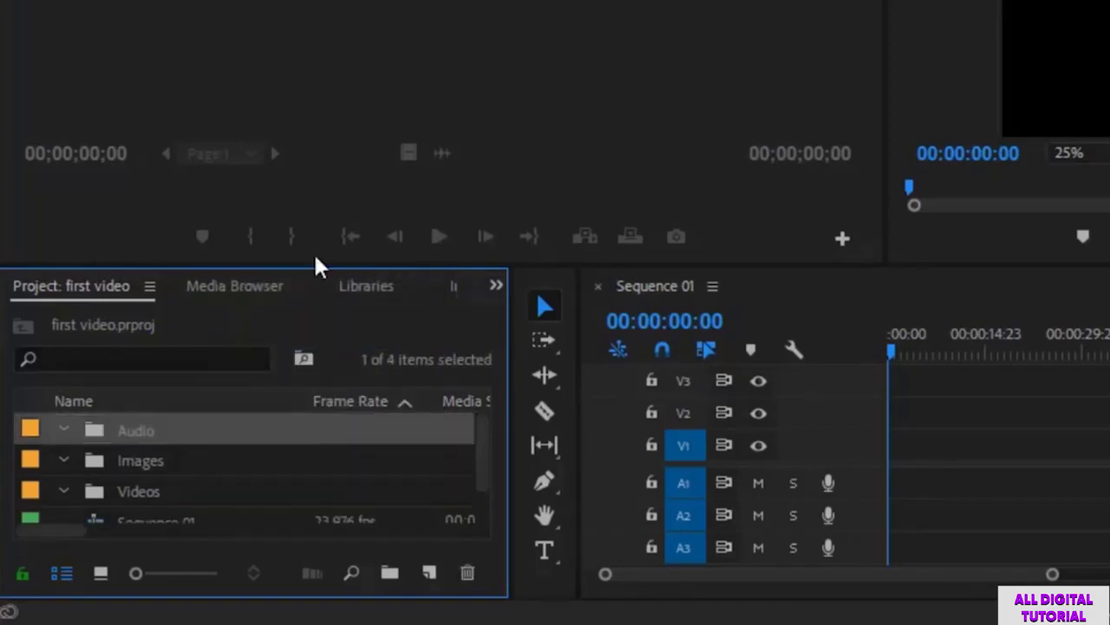
# From the Videos bin, open Import and navigate to H: > udemy > adobe premiere > videos
pyautogui.doubleClick(139, 491)
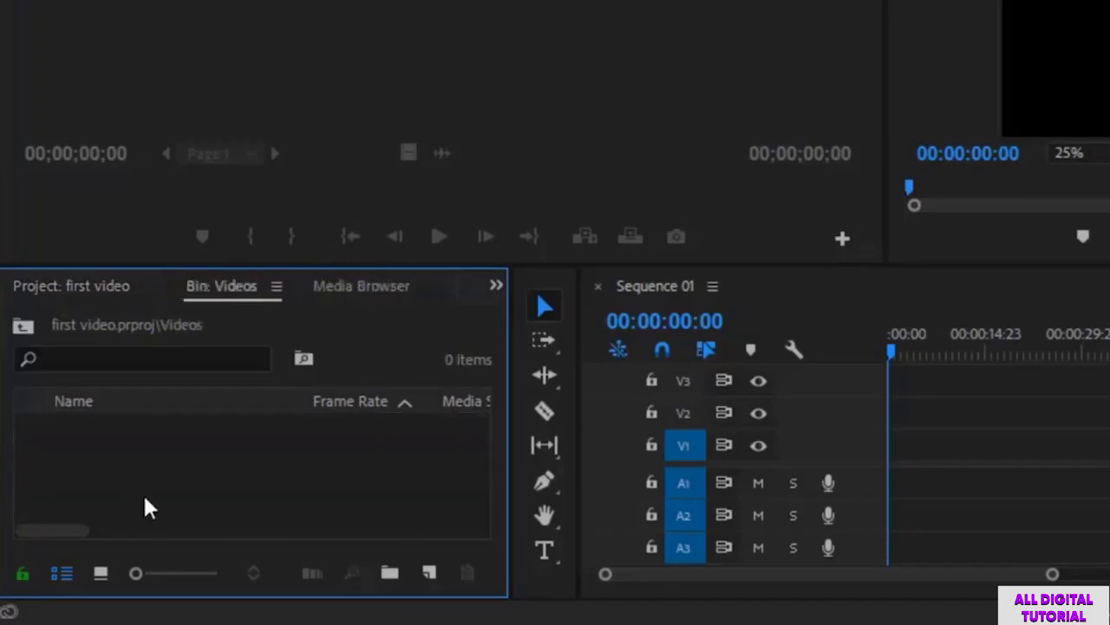
pyautogui.rightClick(113, 449)
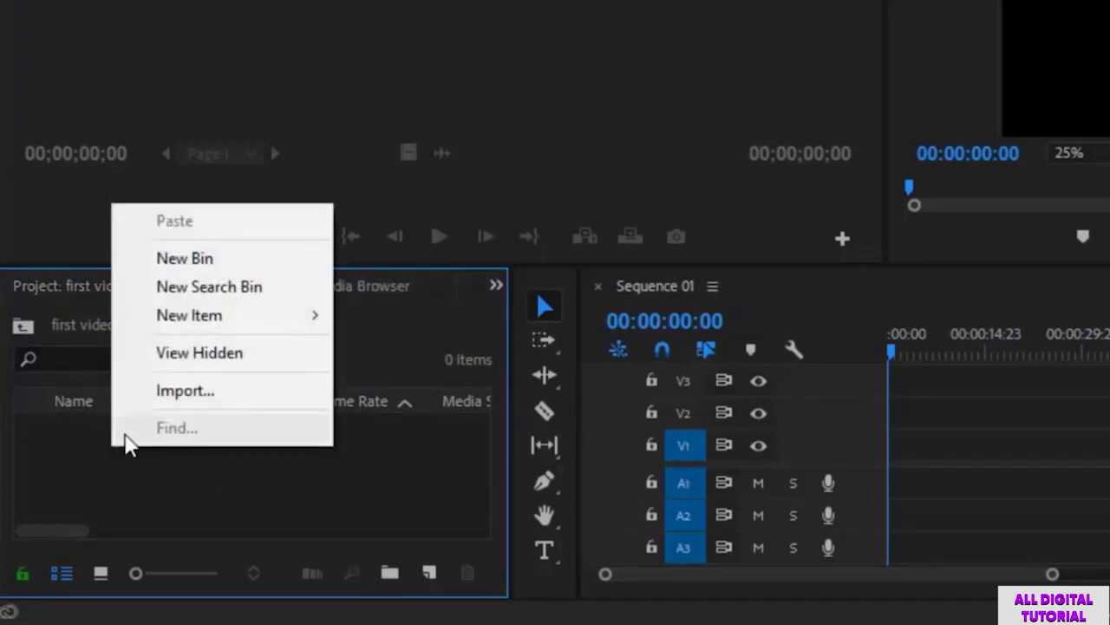
pyautogui.click(243, 395)
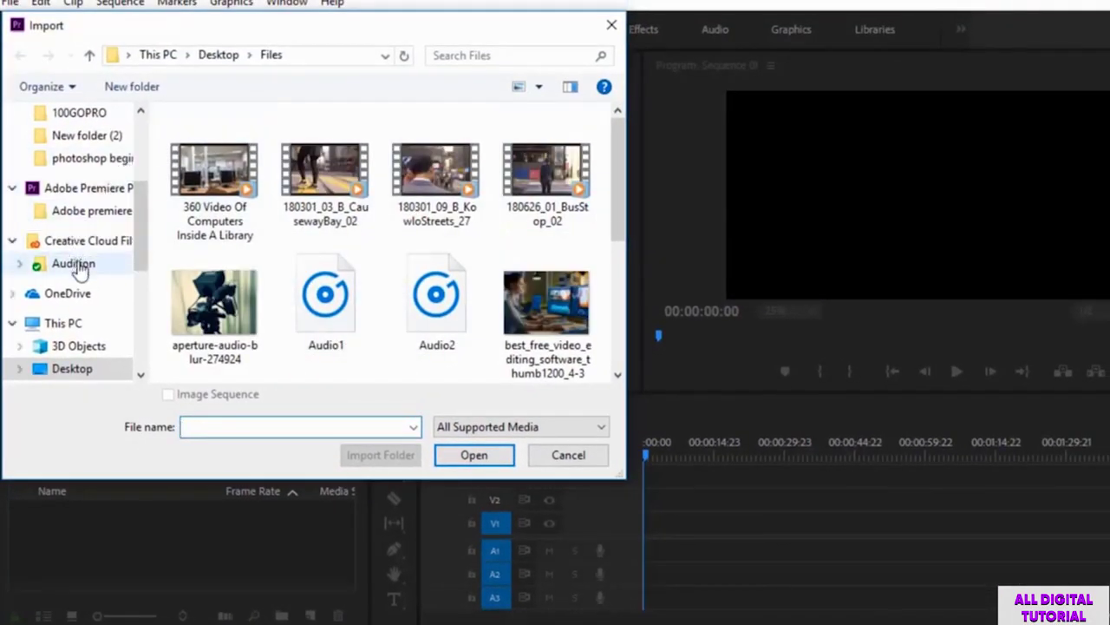
pyautogui.scroll(2, 87, 221)
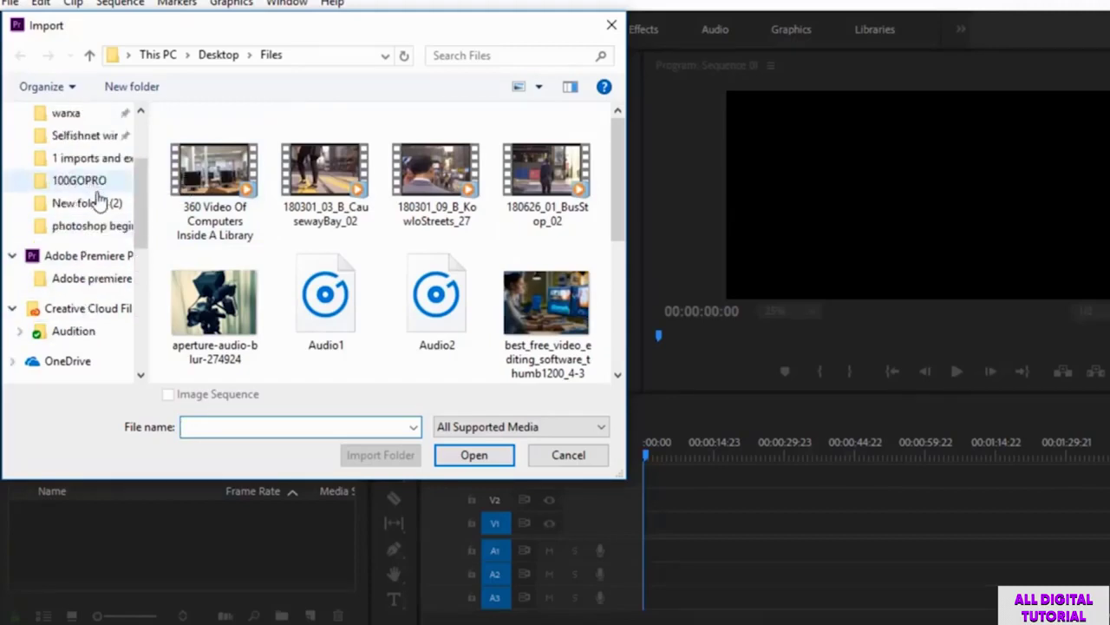
pyautogui.scroll(-4, 67, 276)
pyautogui.scroll(1, 107, 294)
pyautogui.scroll(1, 105, 290)
pyautogui.scroll(-3, 109, 292)
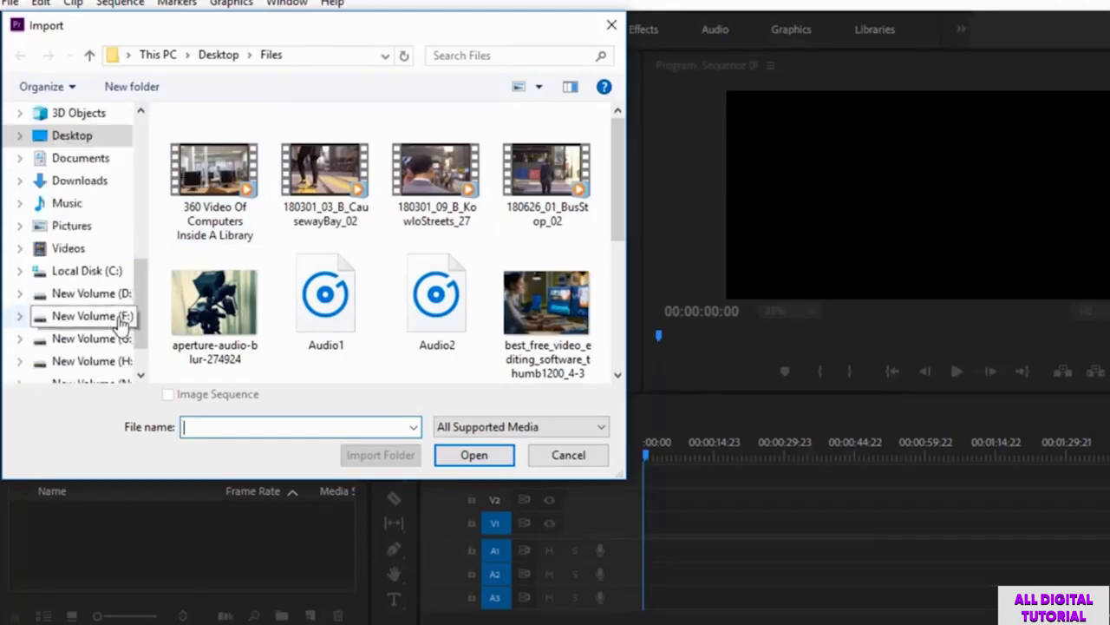
pyautogui.click(92, 338)
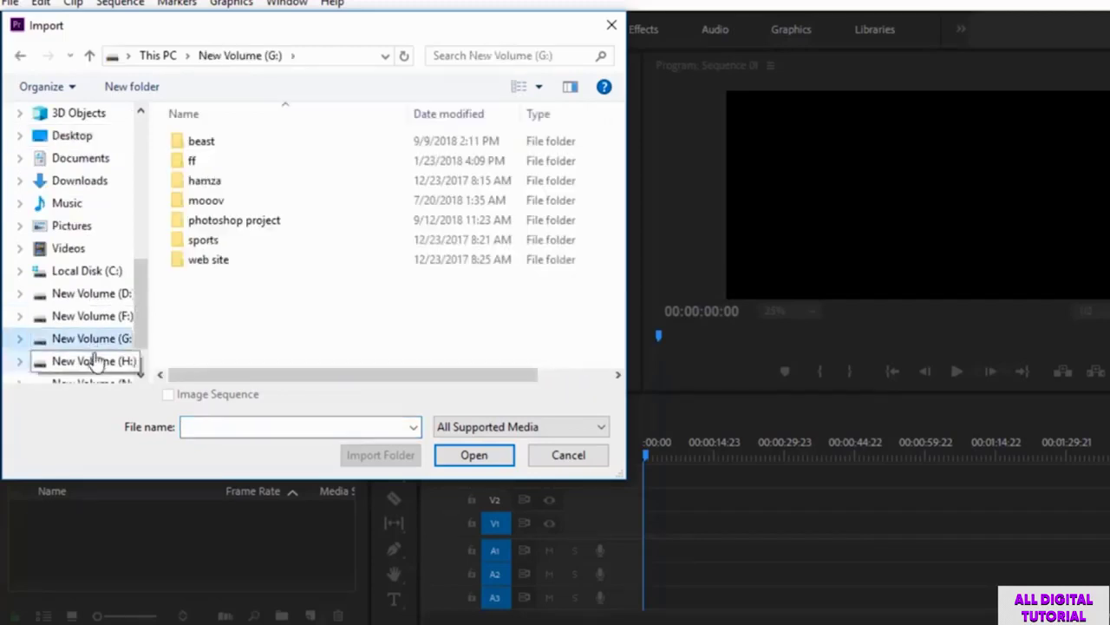
pyautogui.click(94, 361)
pyautogui.doubleClick(227, 241)
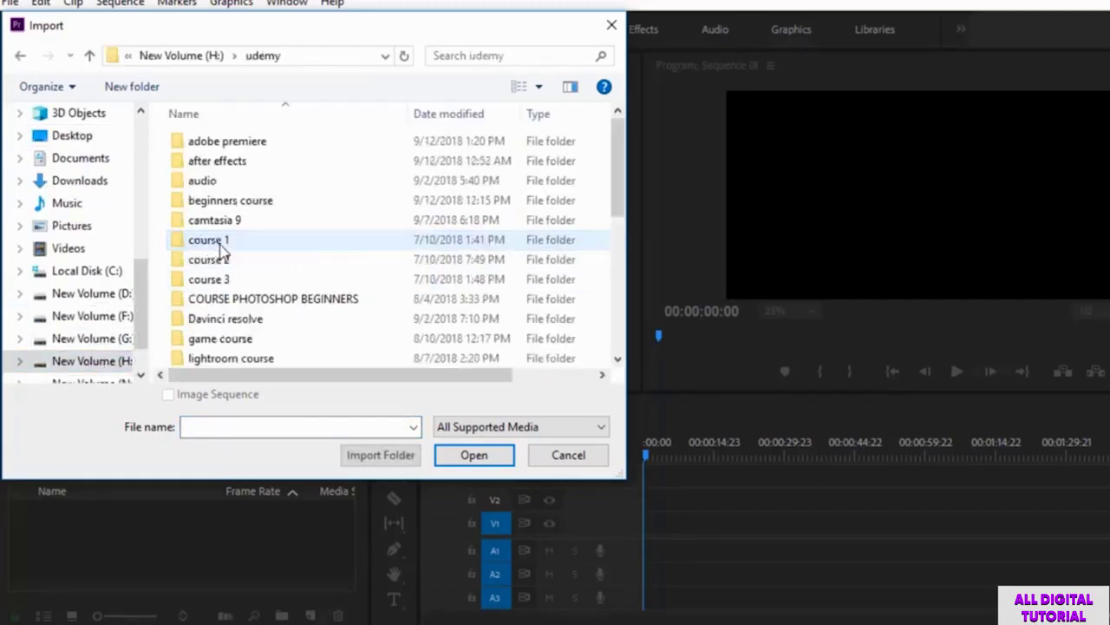
pyautogui.doubleClick(258, 143)
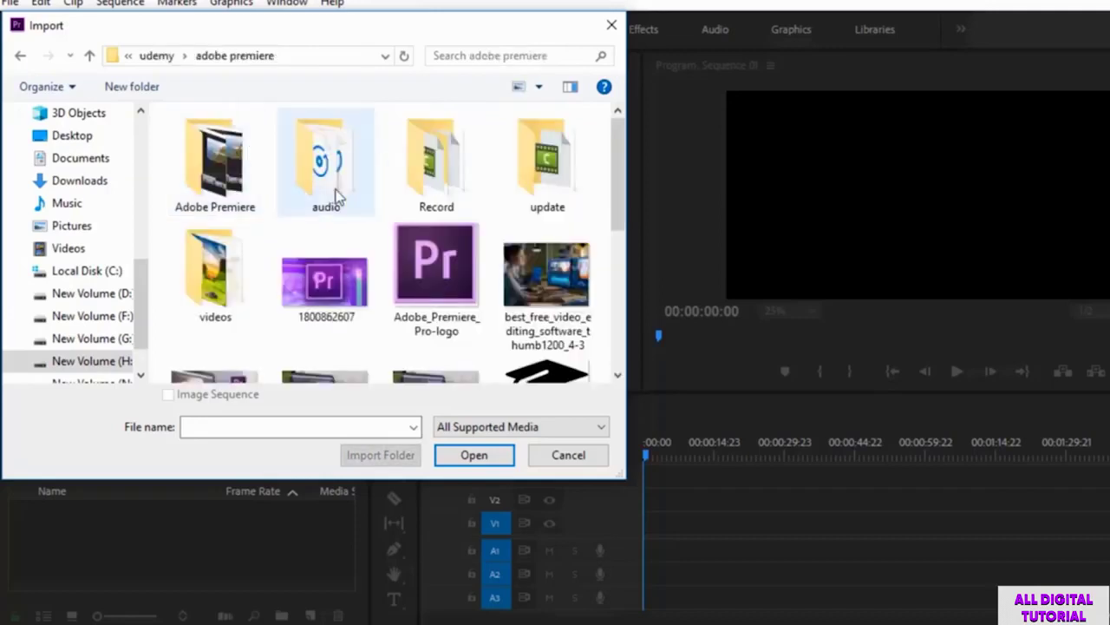
pyautogui.doubleClick(216, 273)
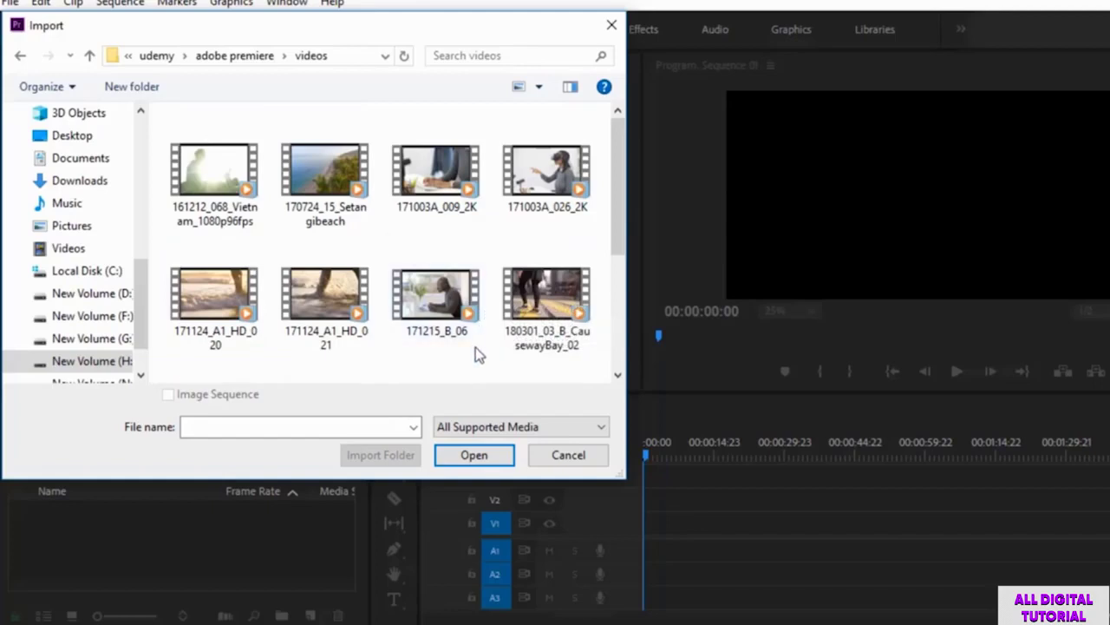
# Import Setangibeach, 171124_A1_HD_021 and 171124_A1_HD_020, then return to the project root
pyautogui.click(327, 182)
pyautogui.keyDown('ctrl'); pyautogui.click(326, 308); pyautogui.keyUp('ctrl')
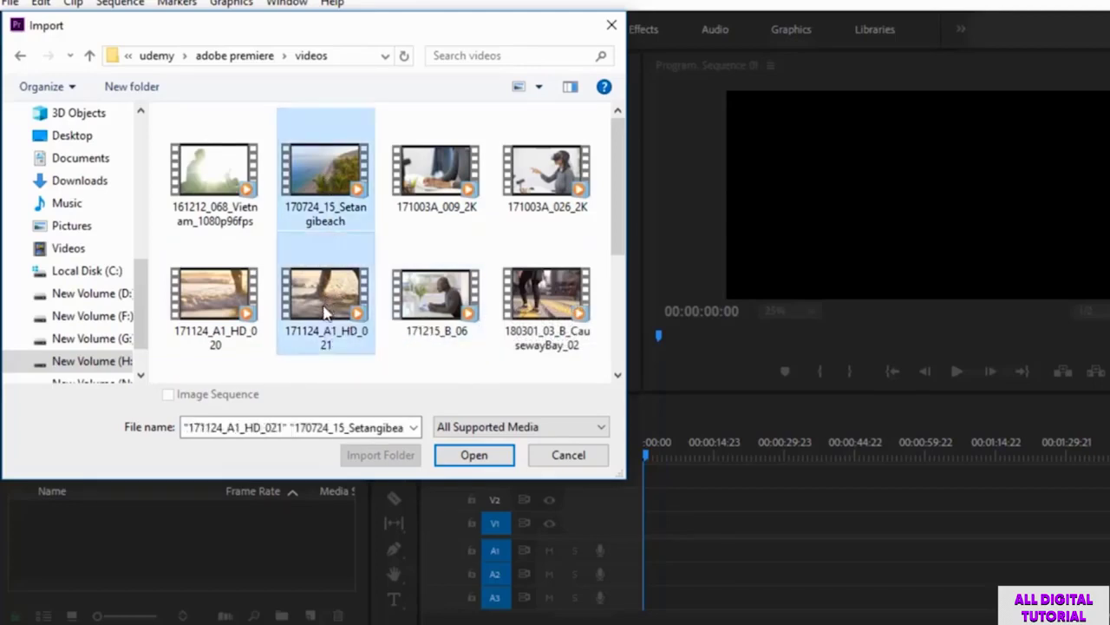
pyautogui.keyDown('ctrl'); pyautogui.click(216, 303); pyautogui.keyUp('ctrl')
pyautogui.click(474, 456)
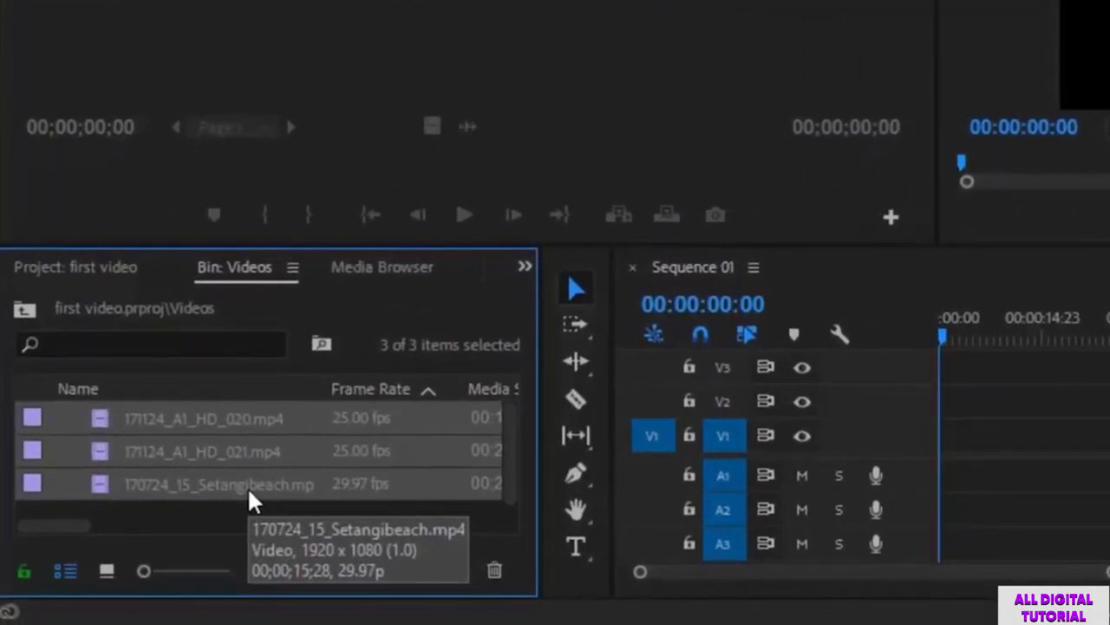
pyautogui.click(25, 311)
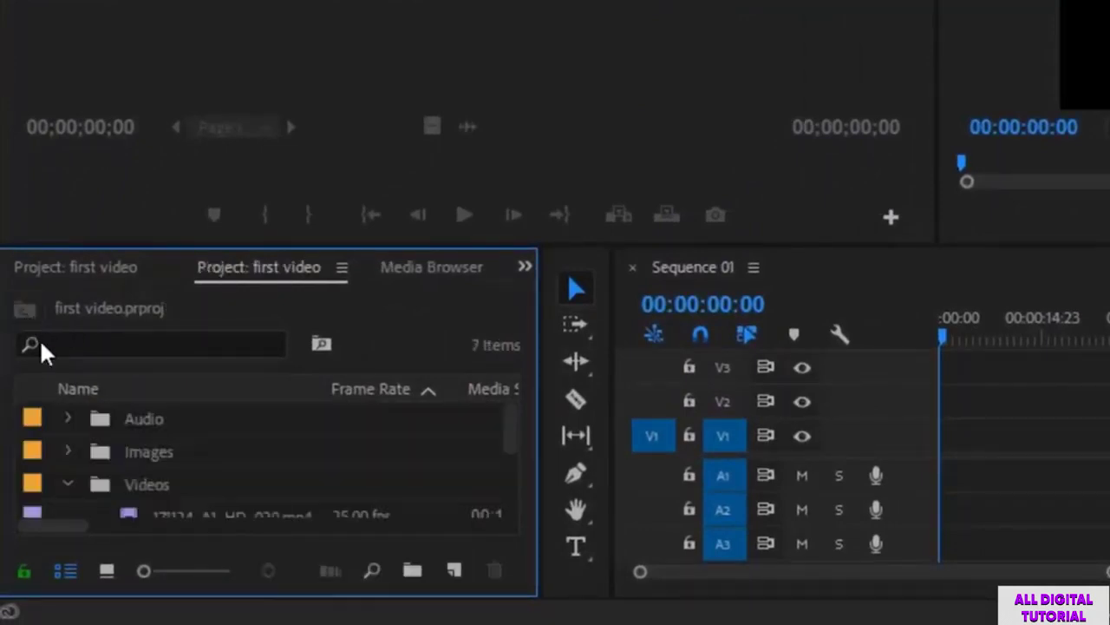
# Import image 1 and image 2 into the Images bin and return to the root
pyautogui.doubleClick(151, 452)
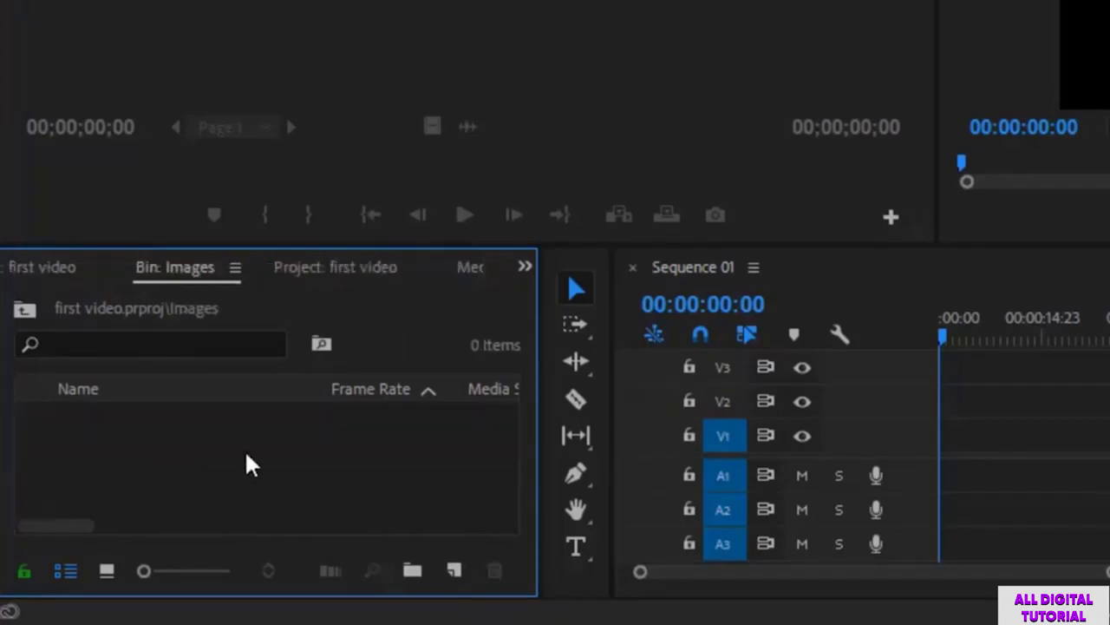
pyautogui.rightClick(184, 458)
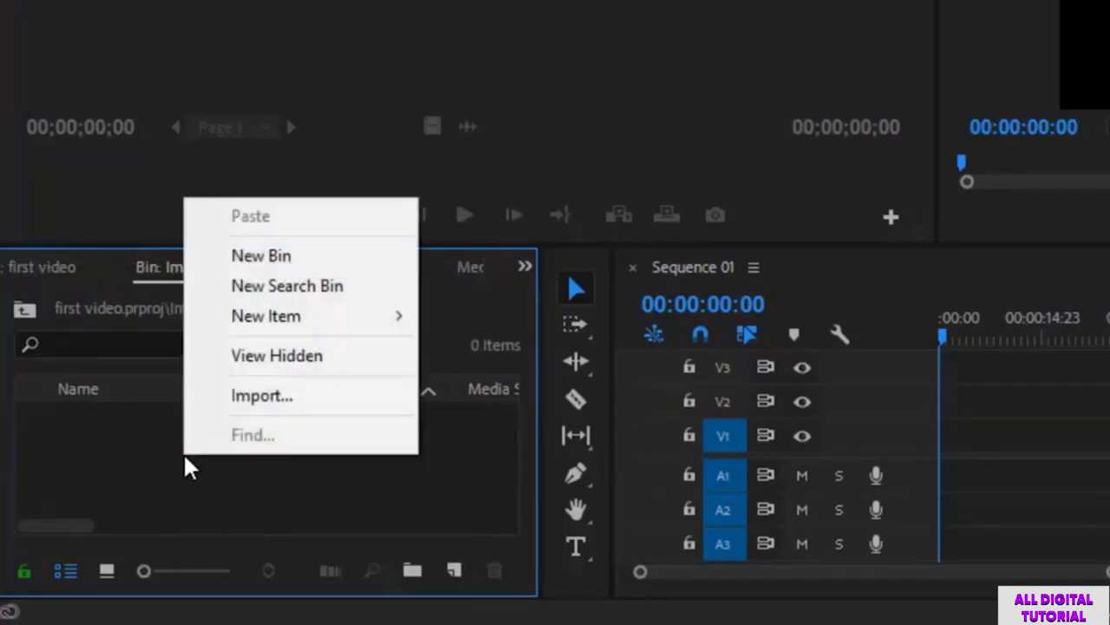
pyautogui.click(217, 457)
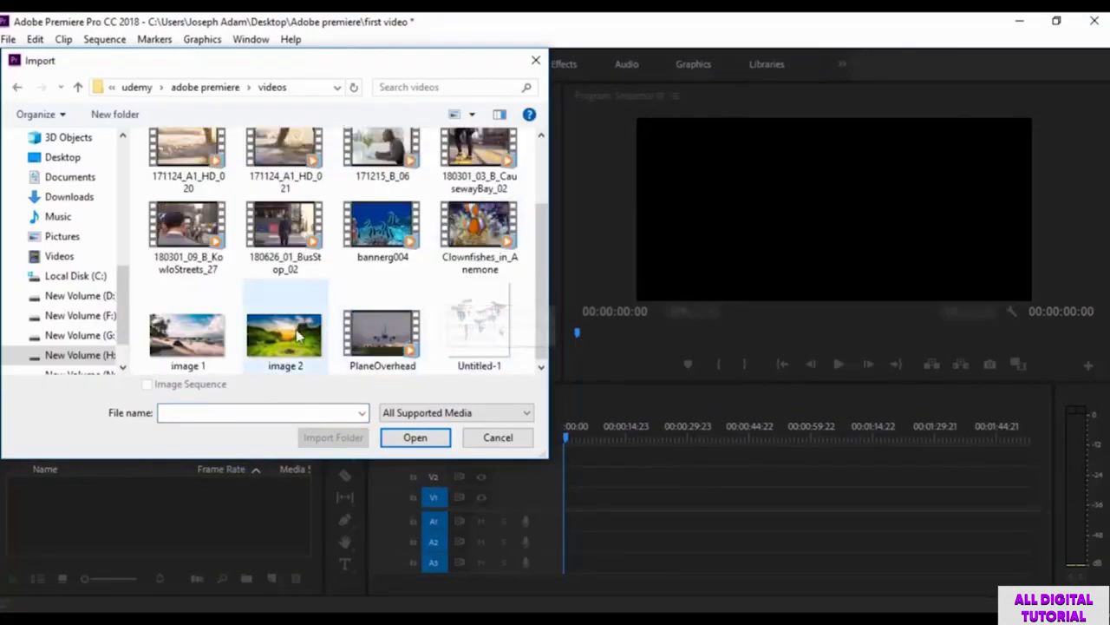
pyautogui.click(298, 338)
pyautogui.keyDown('ctrl'); pyautogui.click(215, 351); pyautogui.keyUp('ctrl')
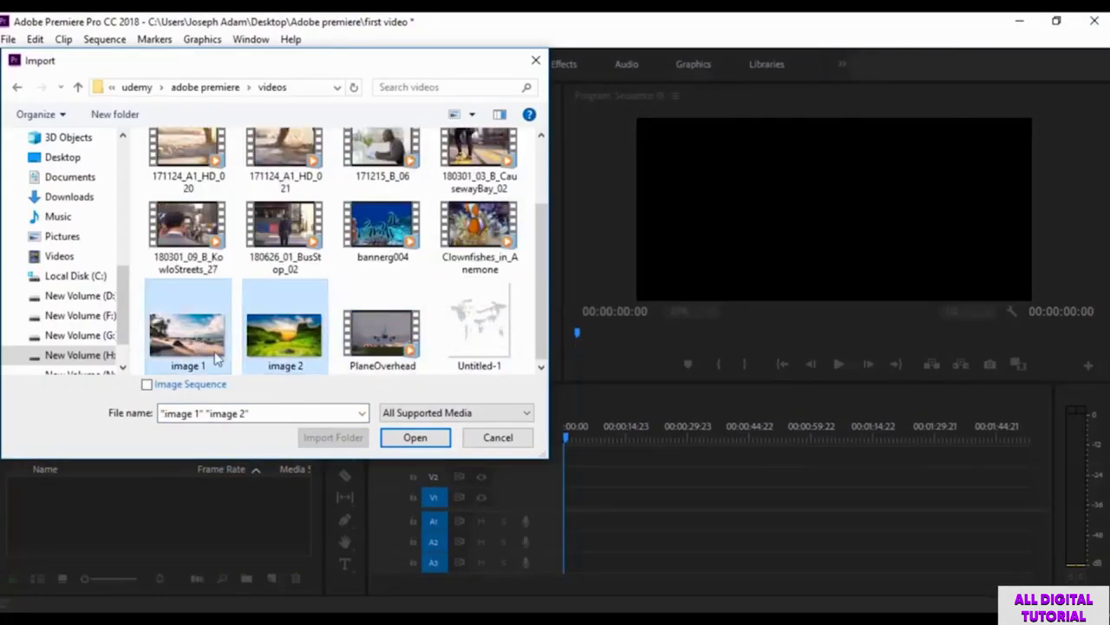
pyautogui.click(414, 438)
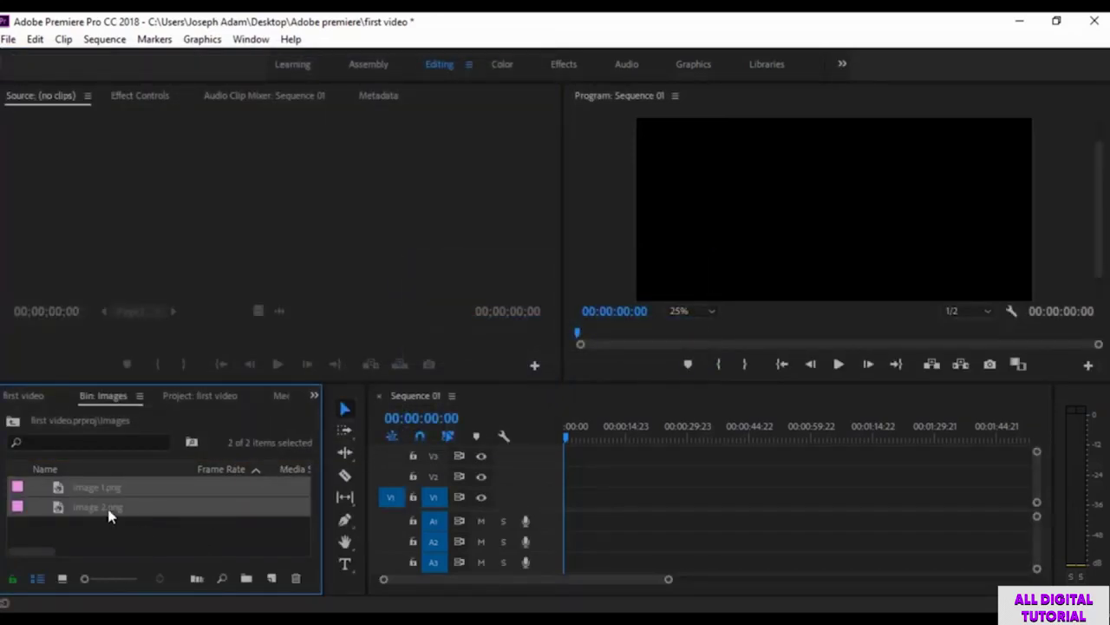
pyautogui.click(13, 422)
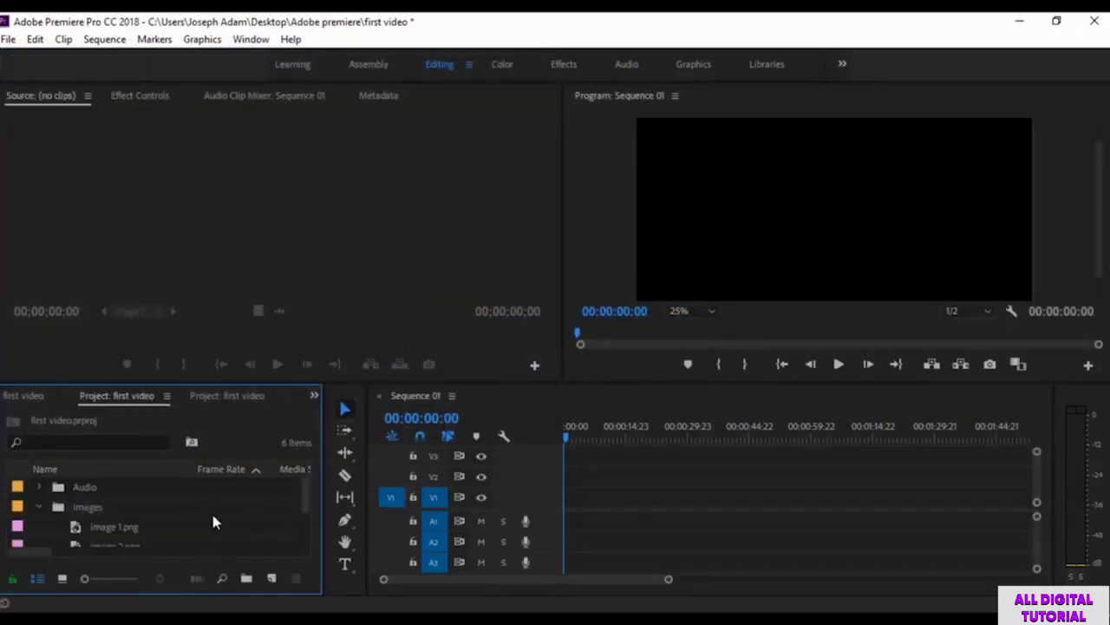
# Import Audio1 and Audio2 from the audio folder into the Audio bin, then collapse it
pyautogui.doubleClick(81, 488)
pyautogui.rightClick(130, 488)
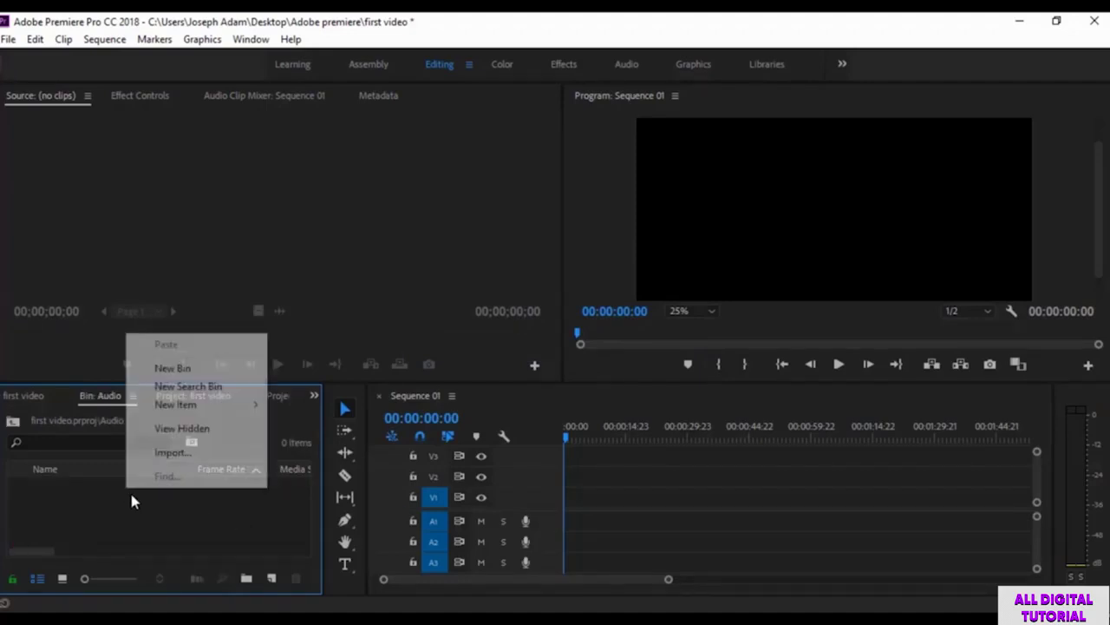
pyautogui.click(198, 452)
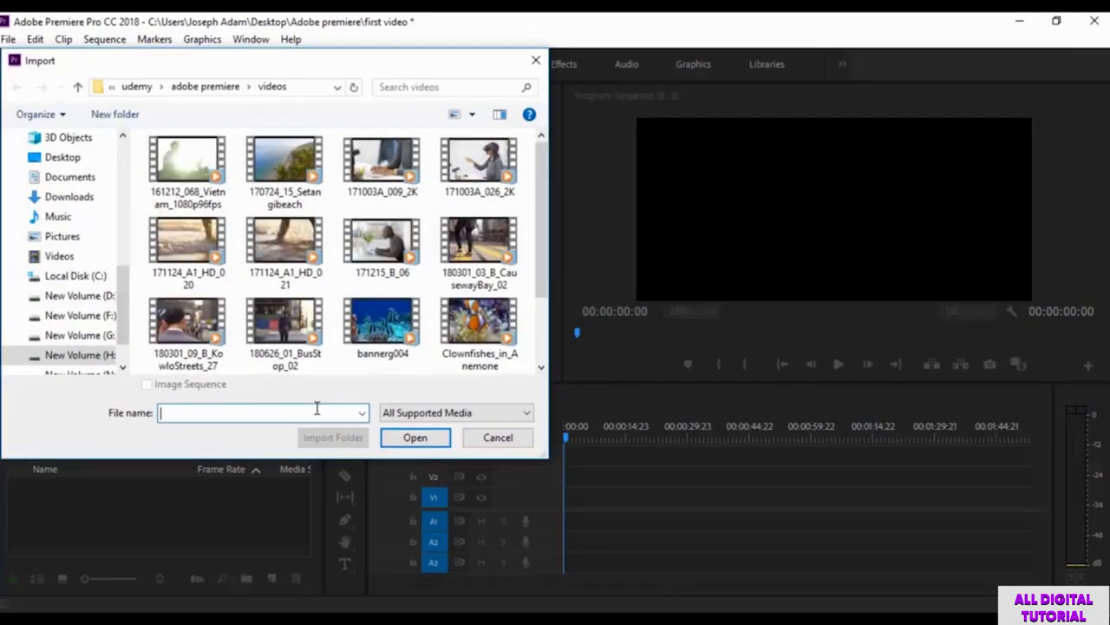
pyautogui.click(78, 87)
pyautogui.doubleClick(289, 227)
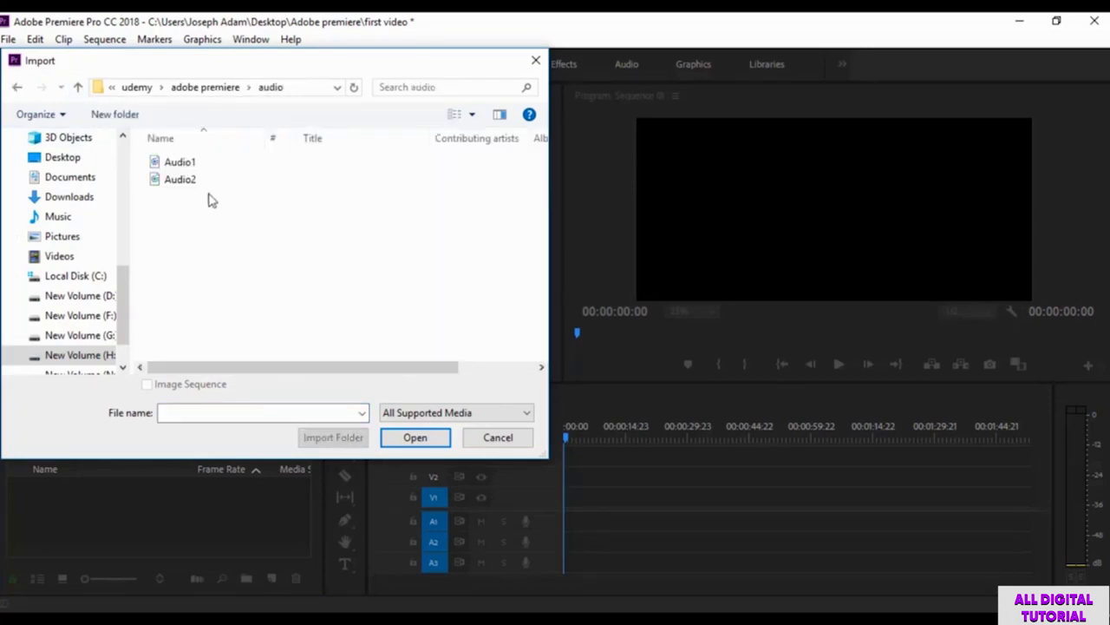
pyautogui.moveTo(185, 208); pyautogui.dragTo(186, 162)
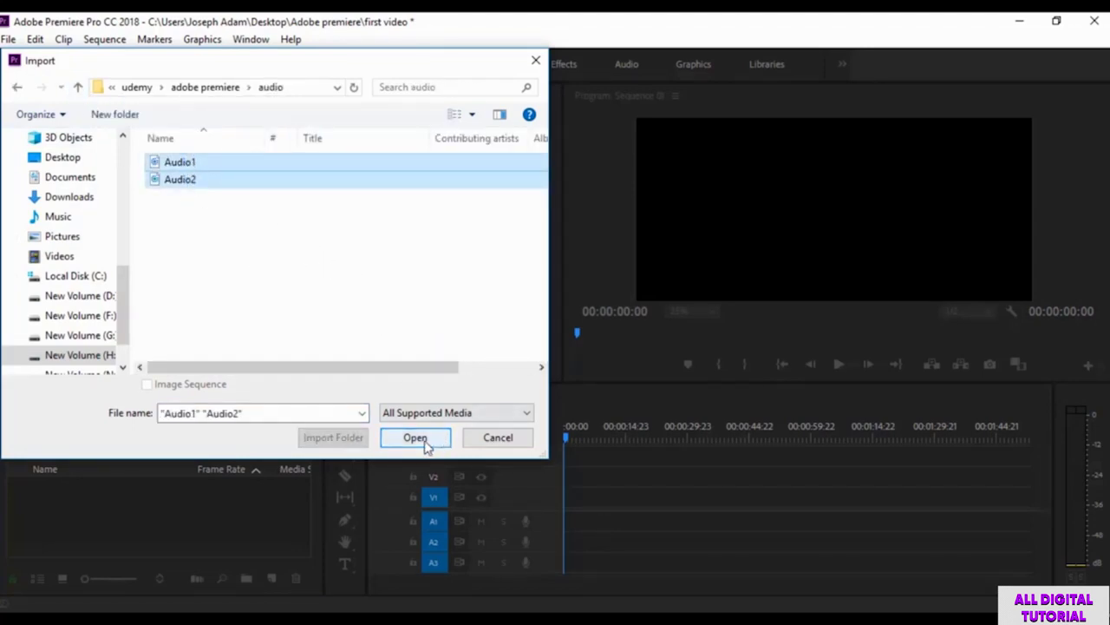
pyautogui.click(426, 442)
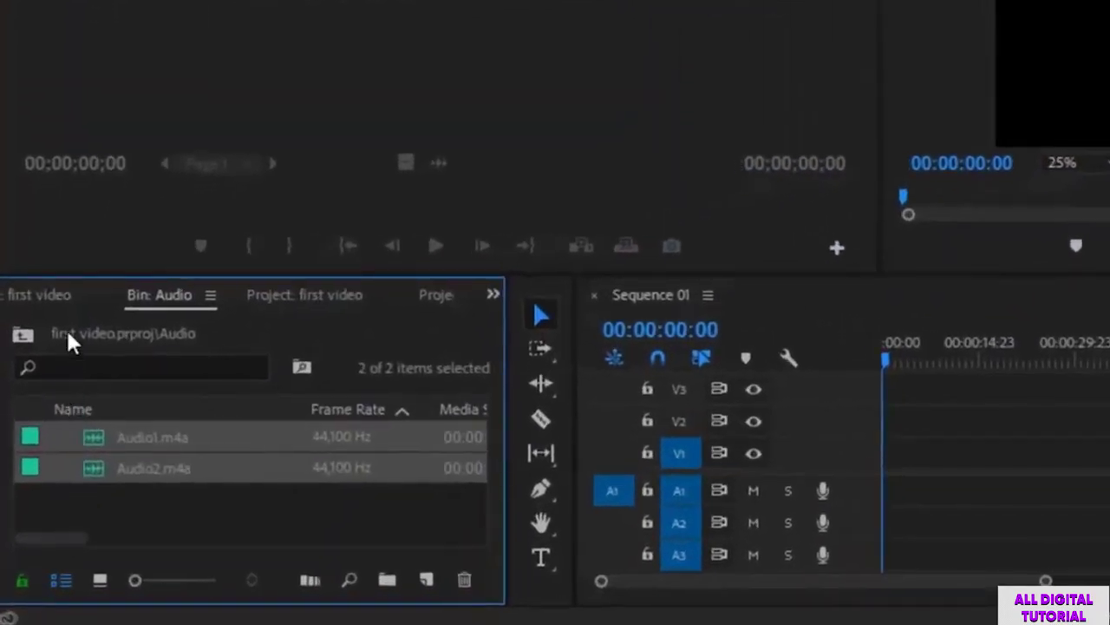
pyautogui.click(38, 326)
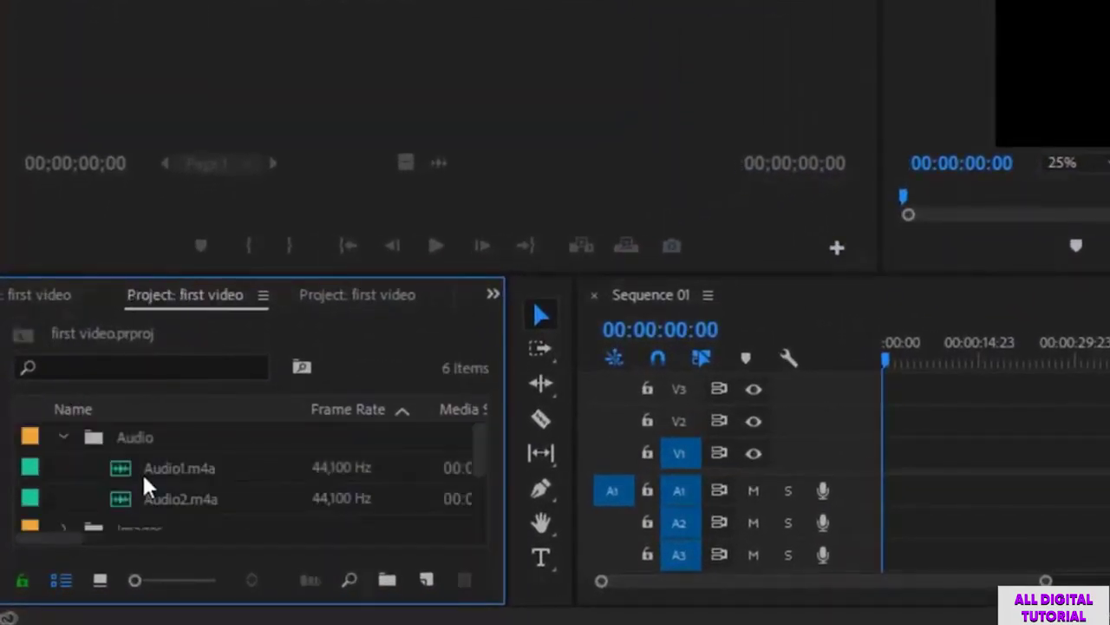
pyautogui.scroll(-2, 178, 477)
pyautogui.scroll(3, 136, 474)
pyautogui.click(65, 436)
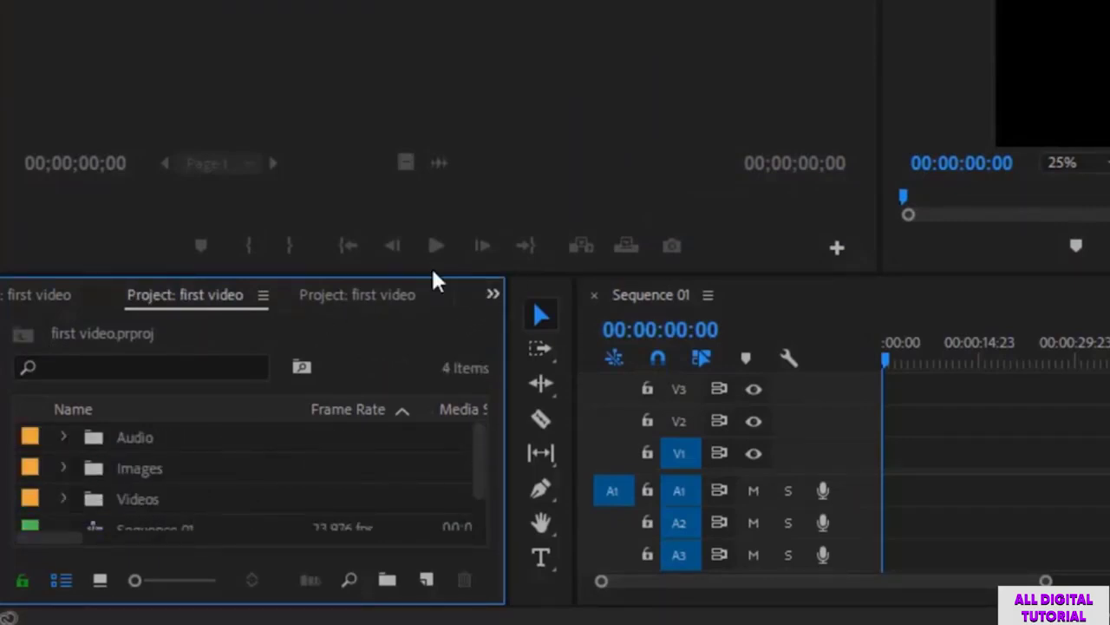
# Enlarge the Project panel and briefly expand the Audio, Images and Videos folders
pyautogui.moveTo(440, 274); pyautogui.dragTo(459, 149)
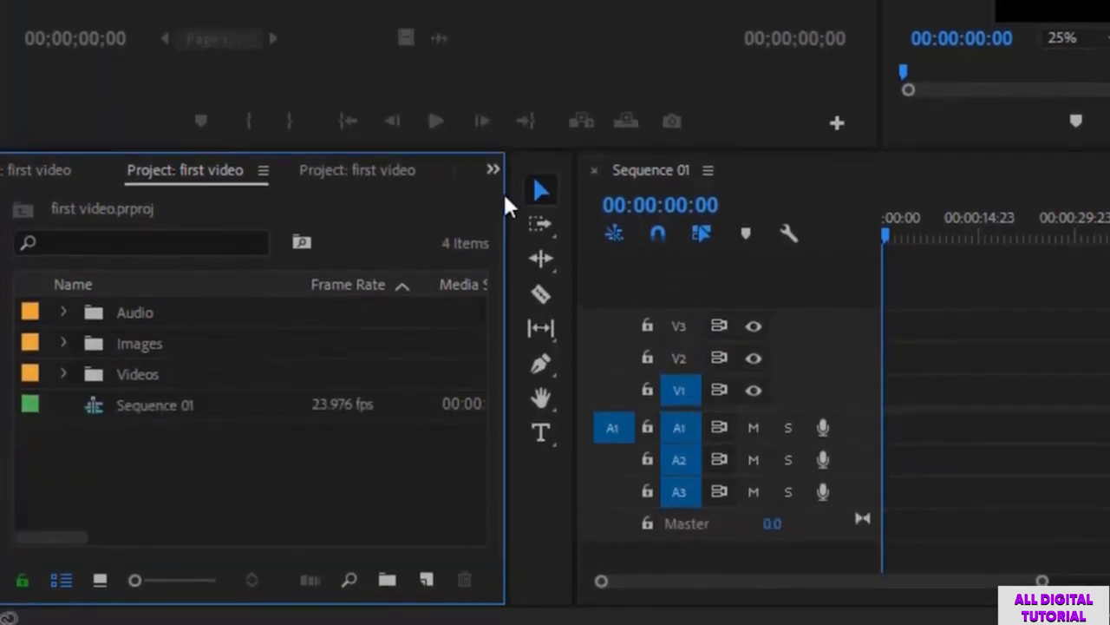
pyautogui.moveTo(510, 202); pyautogui.dragTo(744, 201)
pyautogui.click(64, 311)
pyautogui.click(64, 312)
pyautogui.click(64, 342)
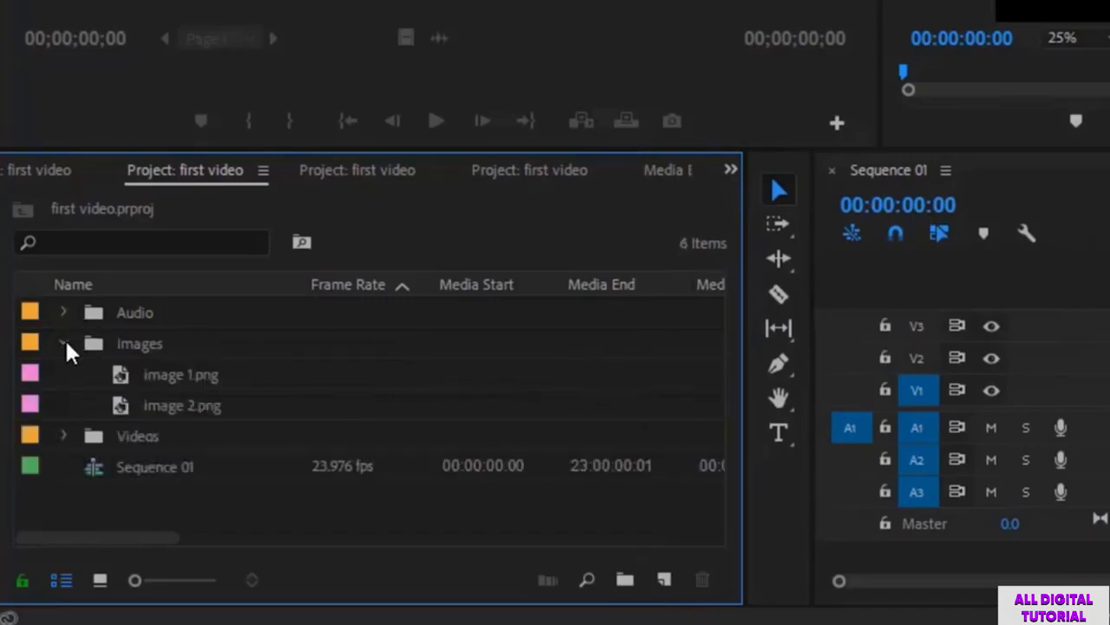
pyautogui.click(64, 343)
pyautogui.click(61, 374)
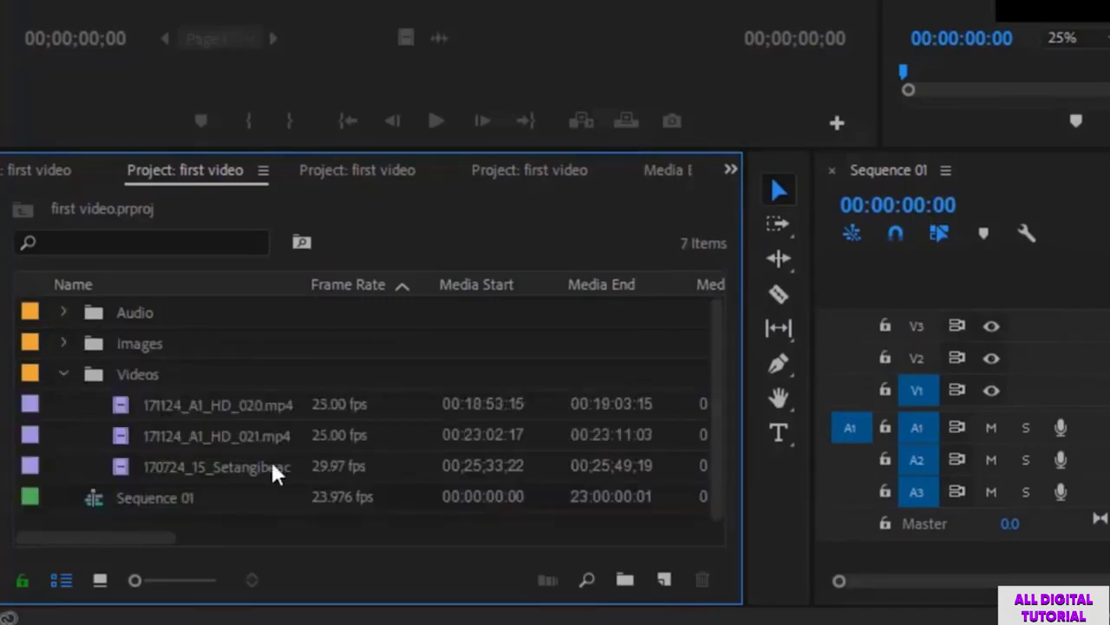
pyautogui.click(63, 374)
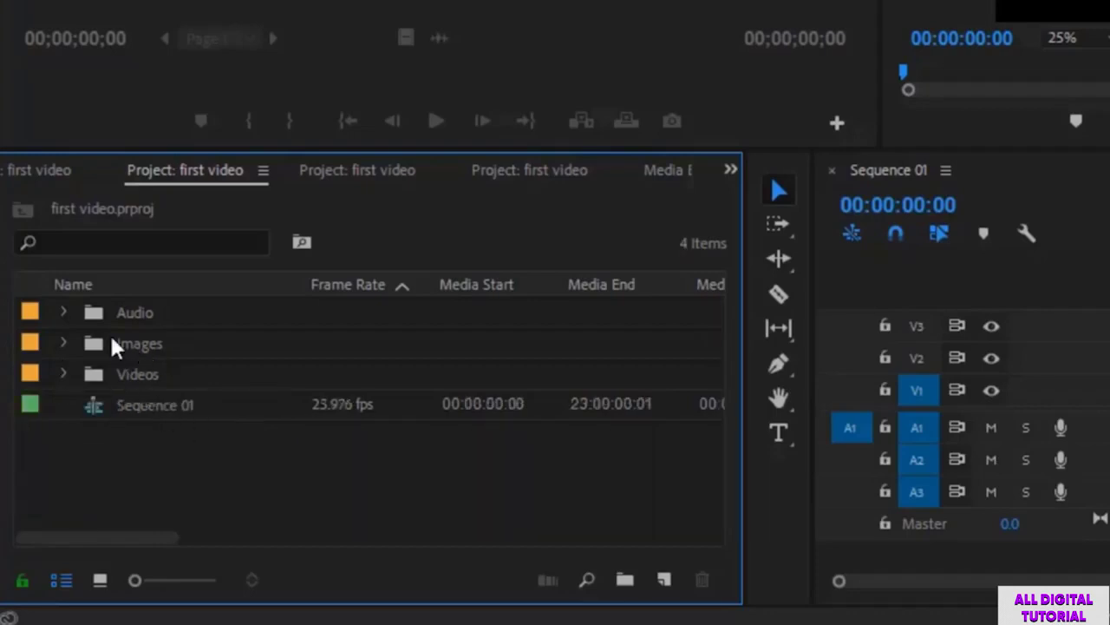
# View the Videos bin's clips as thumbnails, toggling between Icon and List View
pyautogui.click(99, 580)
pyautogui.scroll(-2, 416, 377)
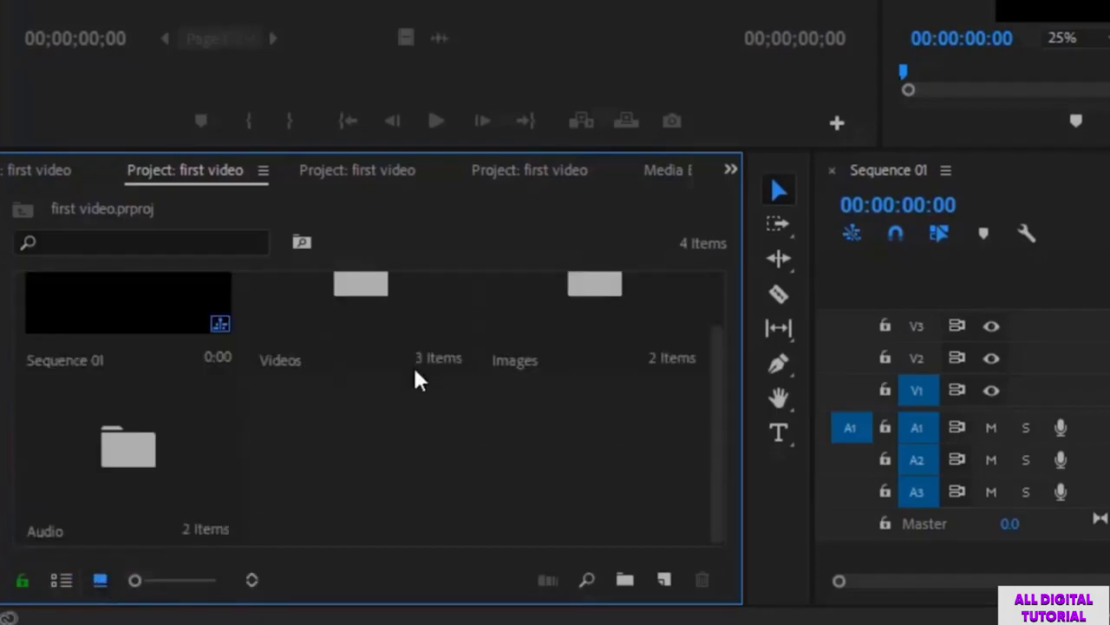
pyautogui.doubleClick(357, 367)
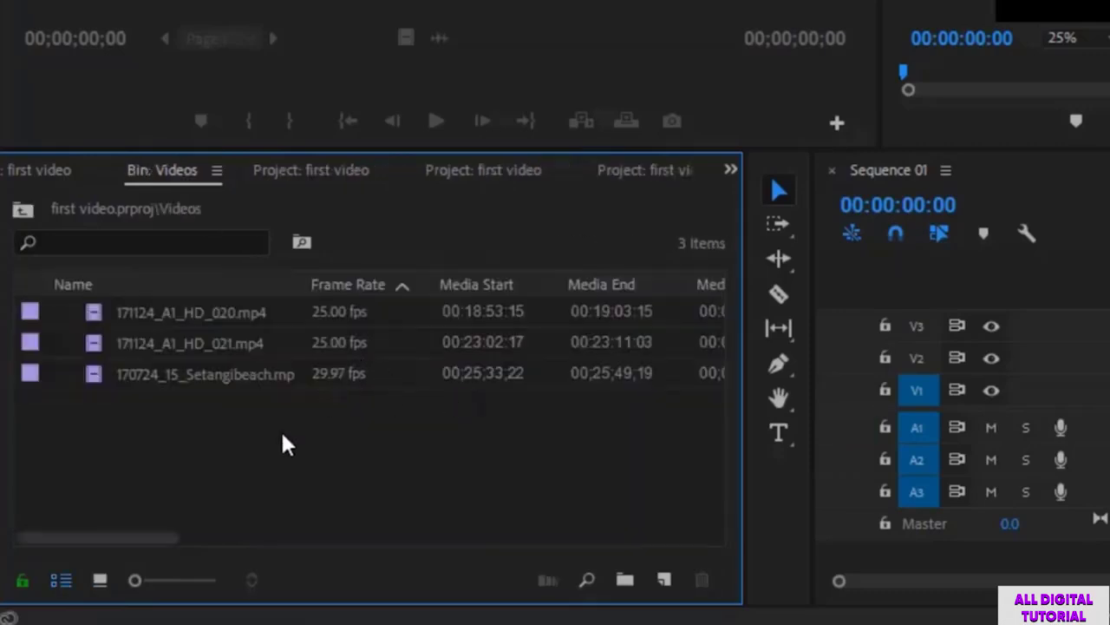
pyautogui.click(100, 580)
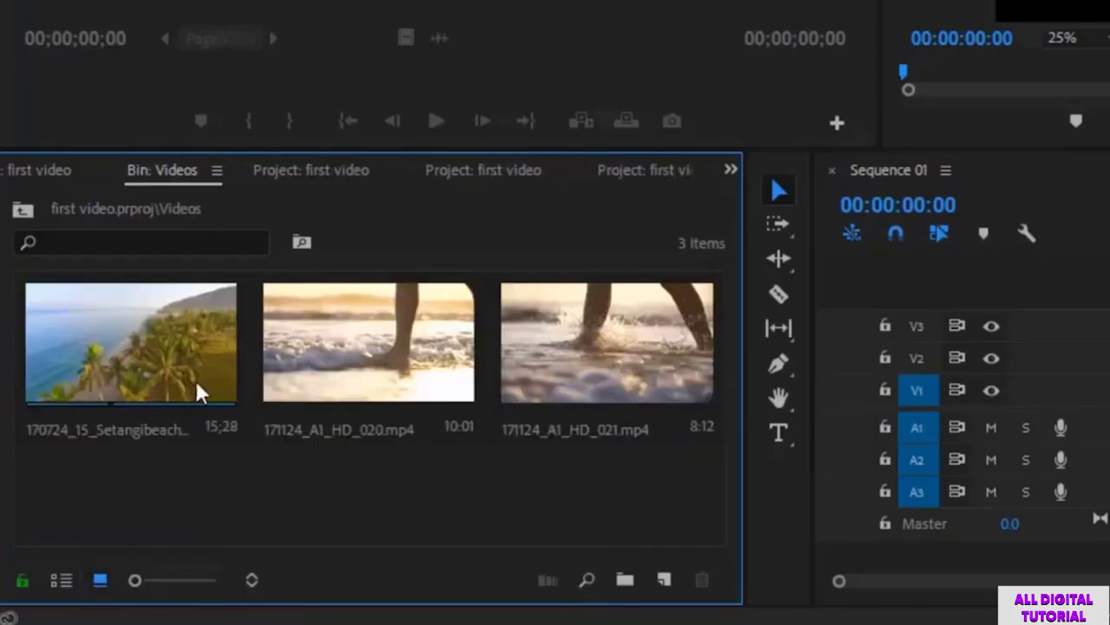
pyautogui.click(61, 580)
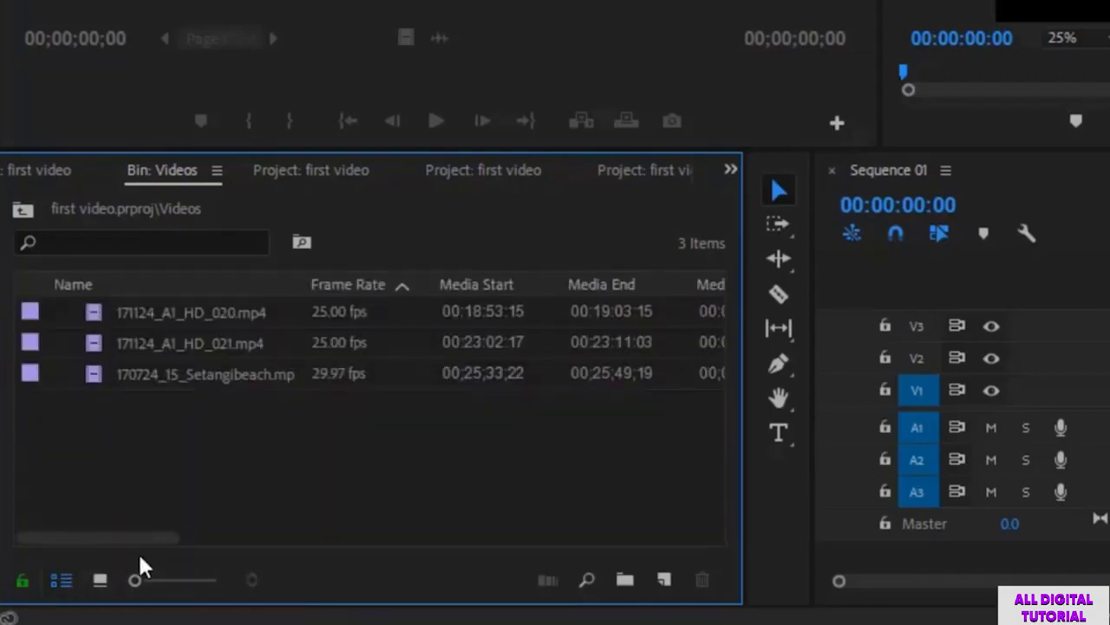
pyautogui.click(100, 581)
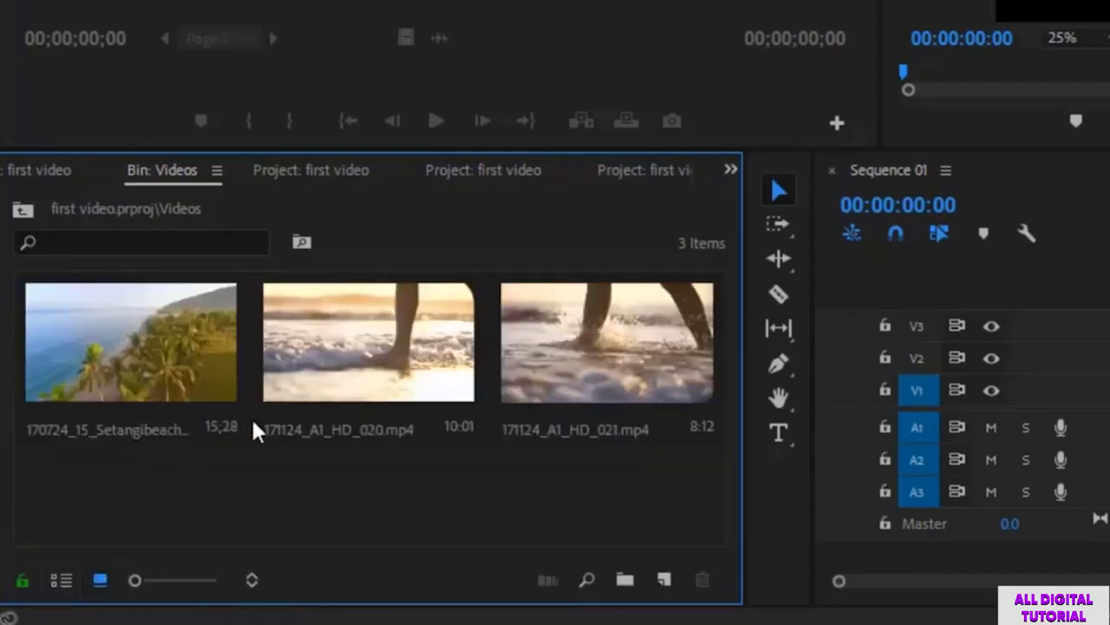
pyautogui.click(23, 209)
# Show the Images bin as enlarged thumbnails, then return to the root in List View
pyautogui.scroll(-2, 399, 372)
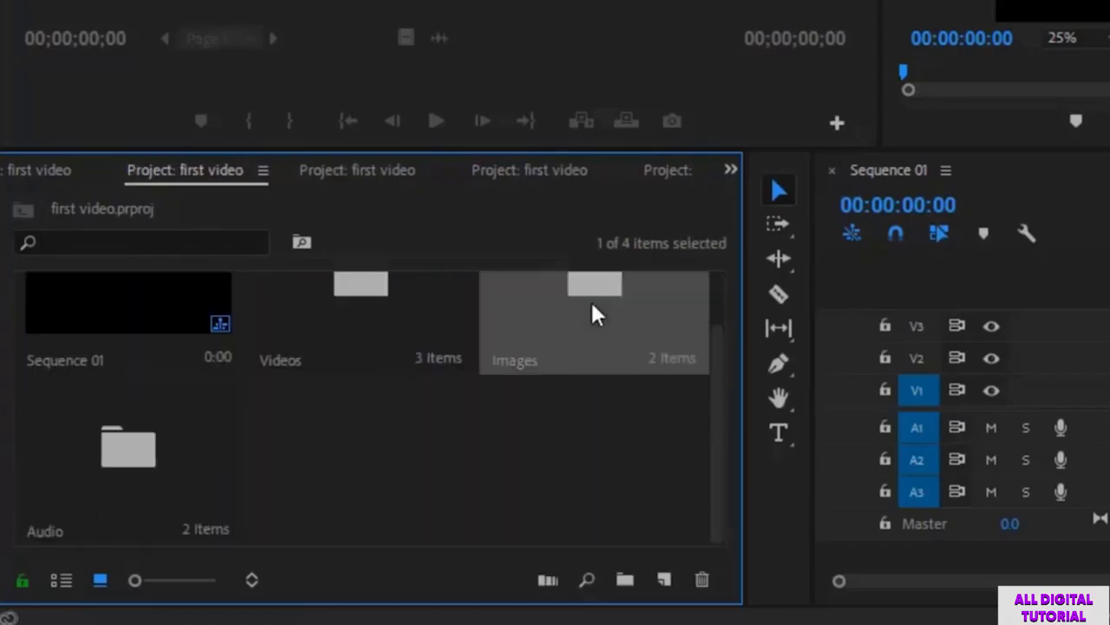
pyautogui.doubleClick(593, 309)
pyautogui.click(100, 581)
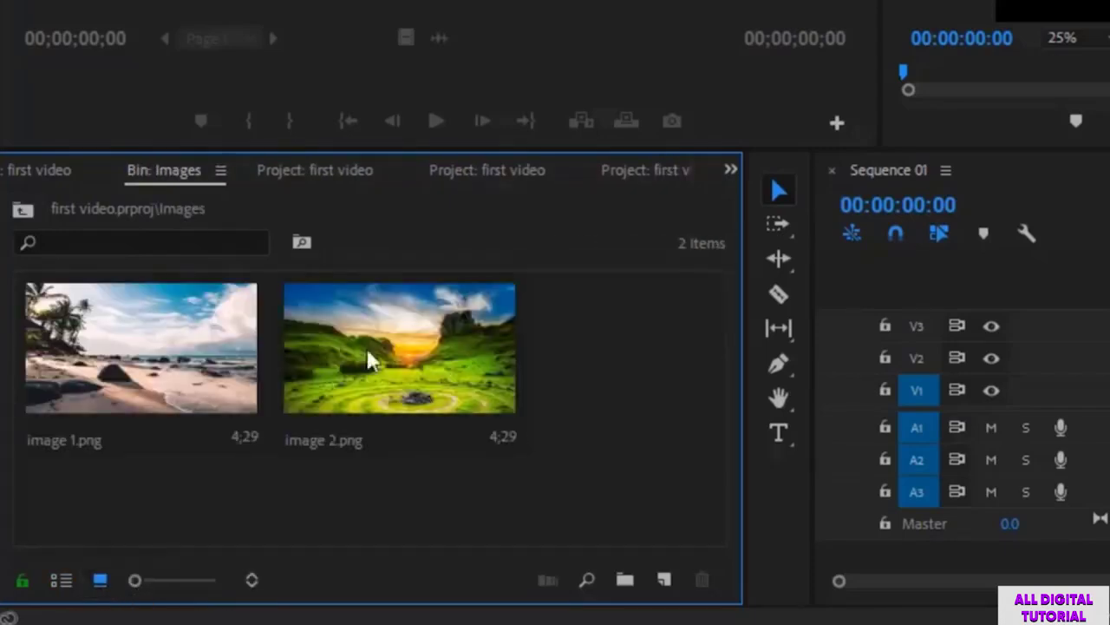
pyautogui.moveTo(136, 581)
pyautogui.mouseDown()
pyautogui.moveTo(189, 590)
pyautogui.moveTo(117, 581)
pyautogui.mouseUp()
pyautogui.click(22, 211)
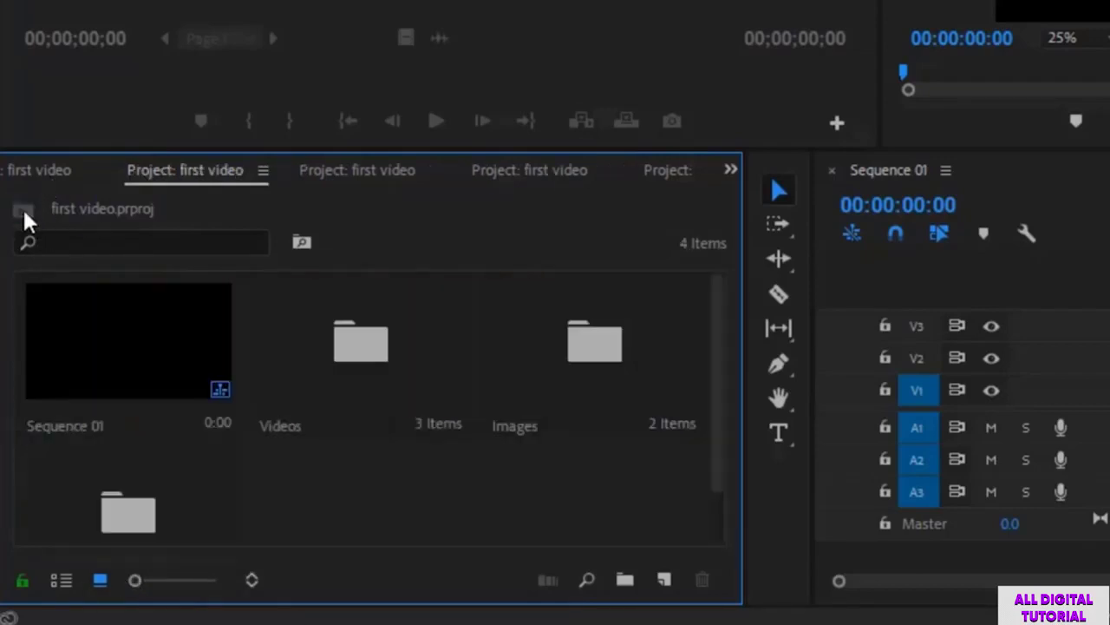
pyautogui.click(61, 580)
# Collapse the Images bin, expand the video bin, and select the first beach clip
pyautogui.click(64, 344)
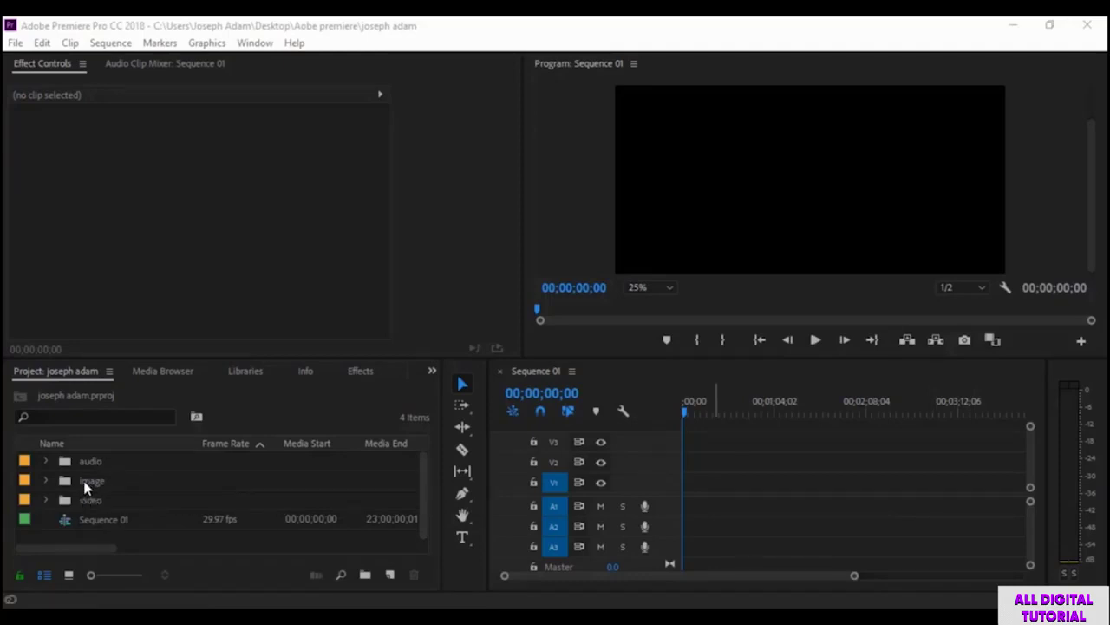
pyautogui.click(46, 503)
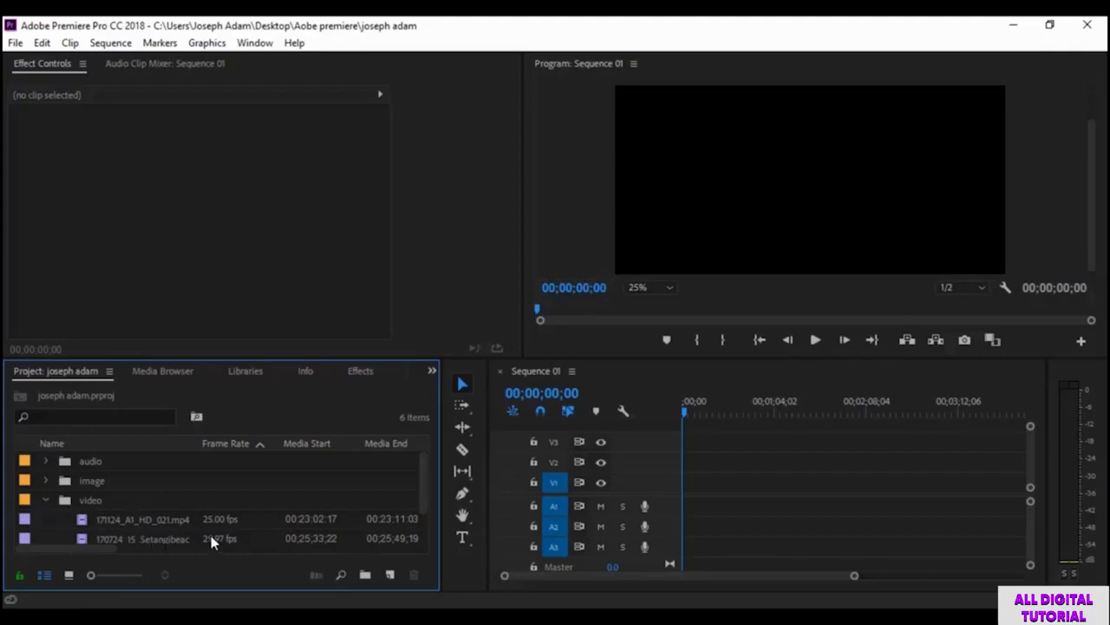
pyautogui.scroll(-1, 212, 542)
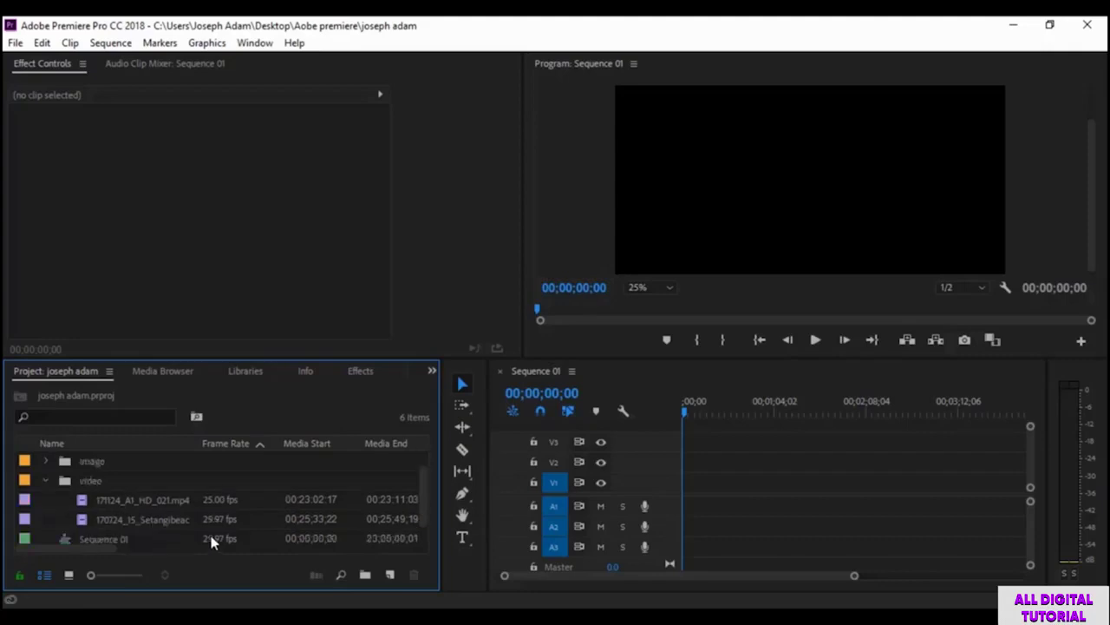
pyautogui.click(45, 482)
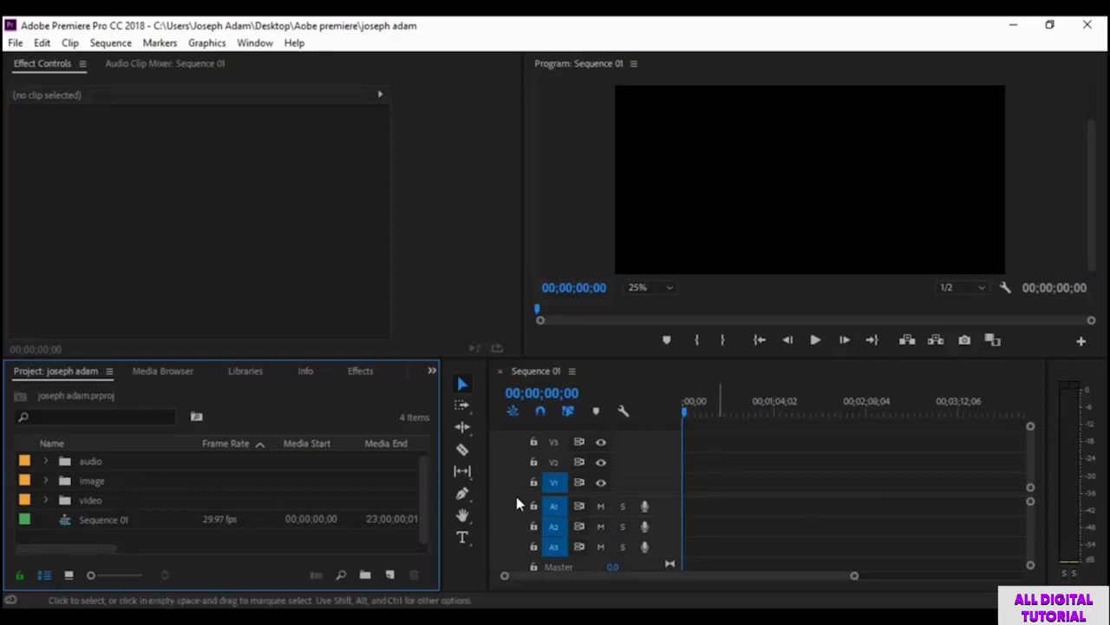
pyautogui.click(45, 501)
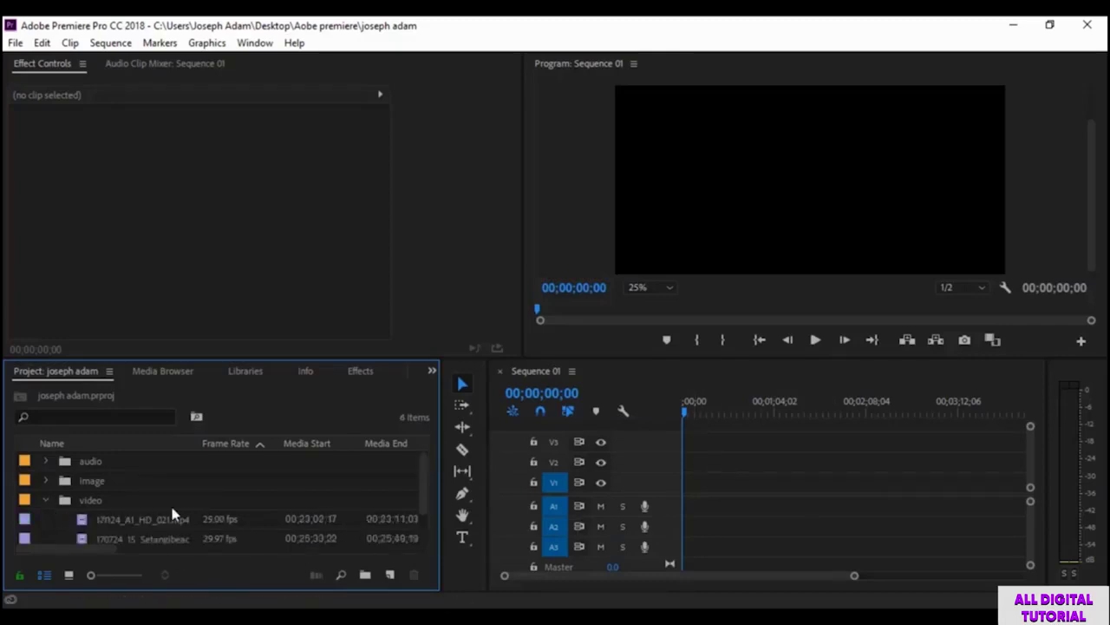
pyautogui.click(145, 525)
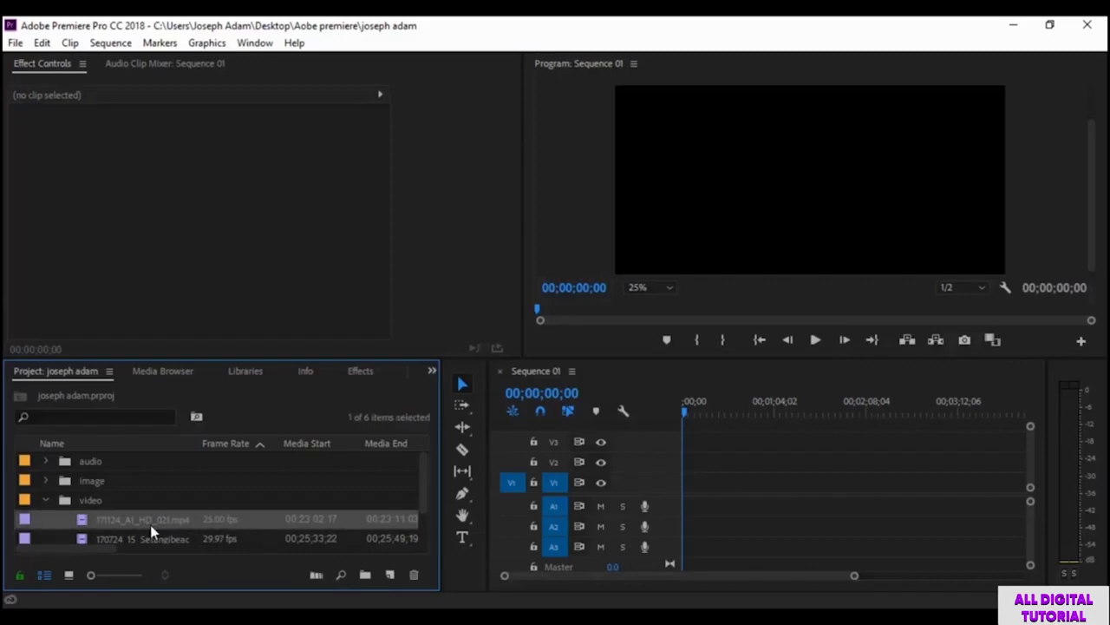
# Place 171124_A1_HD_021.mp4 at the start of track V1 in Sequence 01
pyautogui.moveTo(152, 531); pyautogui.dragTo(710, 483)
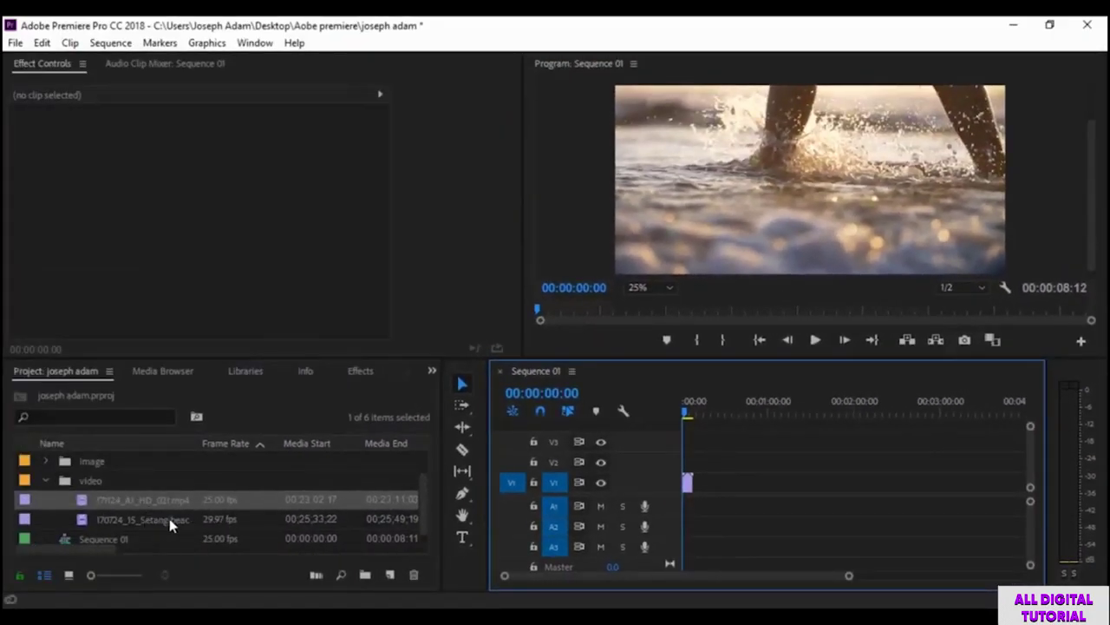
# Add image 1.png from the image bin to V1 right after the beach clip
pyautogui.click(45, 462)
pyautogui.click(108, 482)
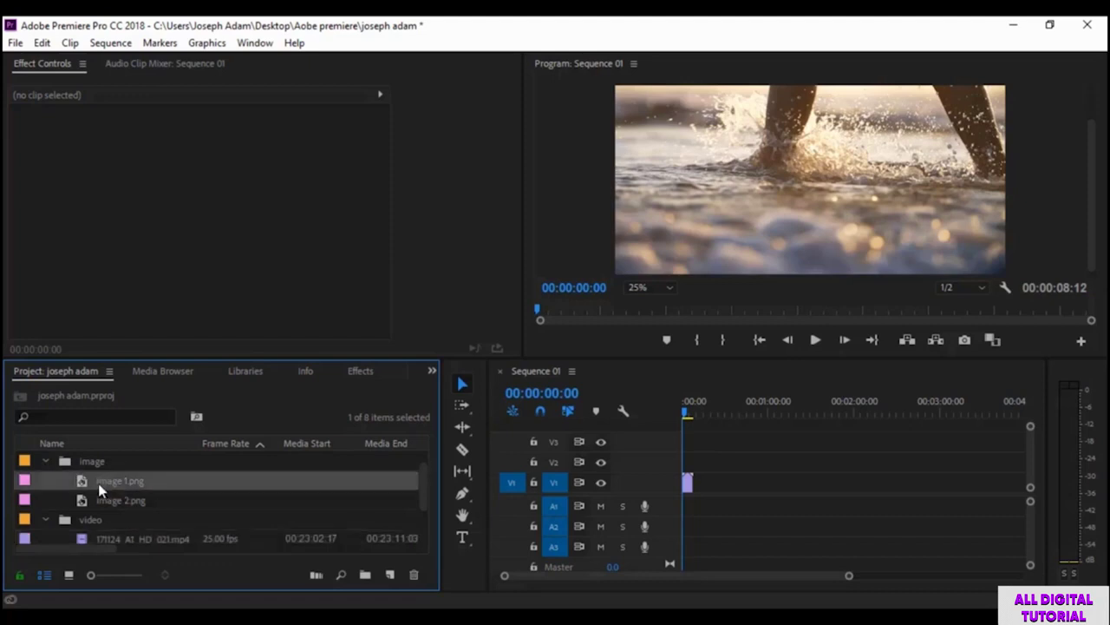
pyautogui.moveTo(228, 491); pyautogui.dragTo(692, 482)
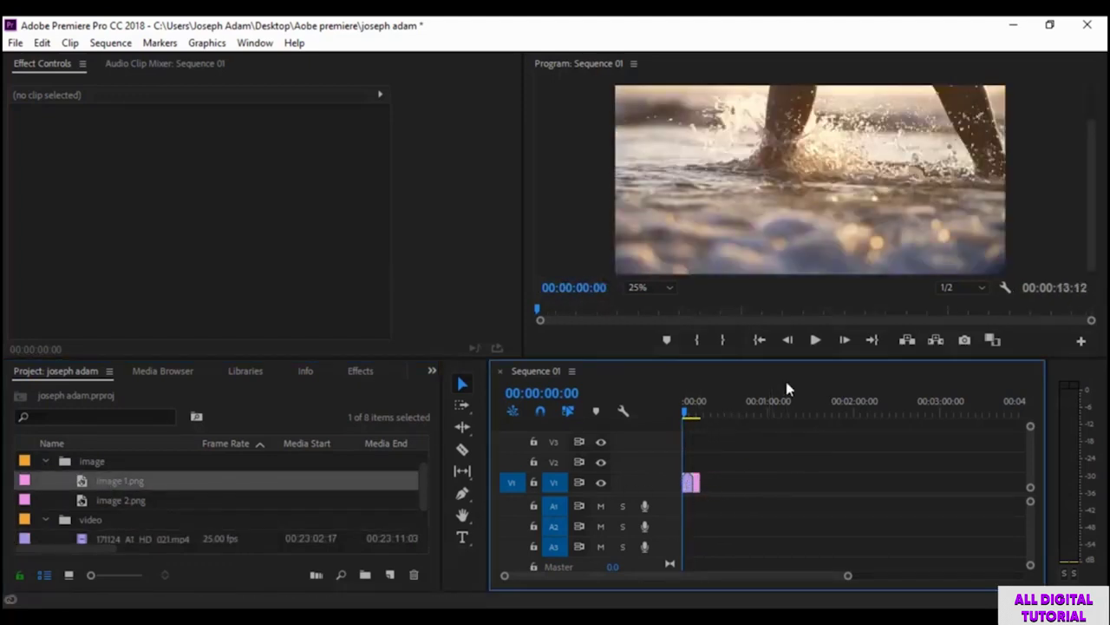
# Play back the sequence, stop it, and return the playhead to the start
pyautogui.click(816, 339)
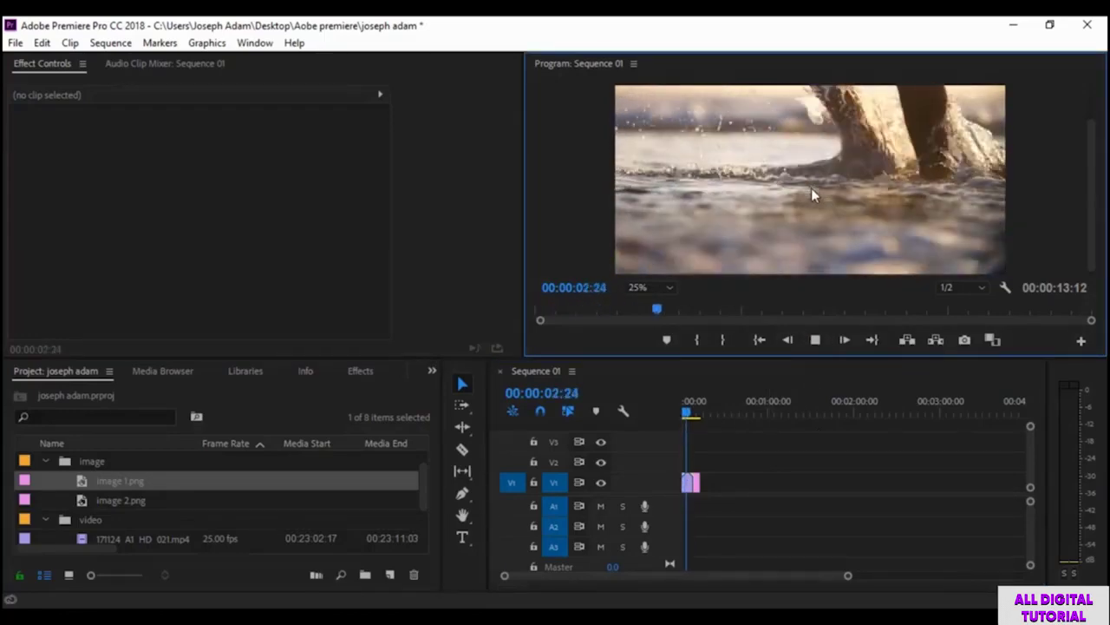
pyautogui.press('space')
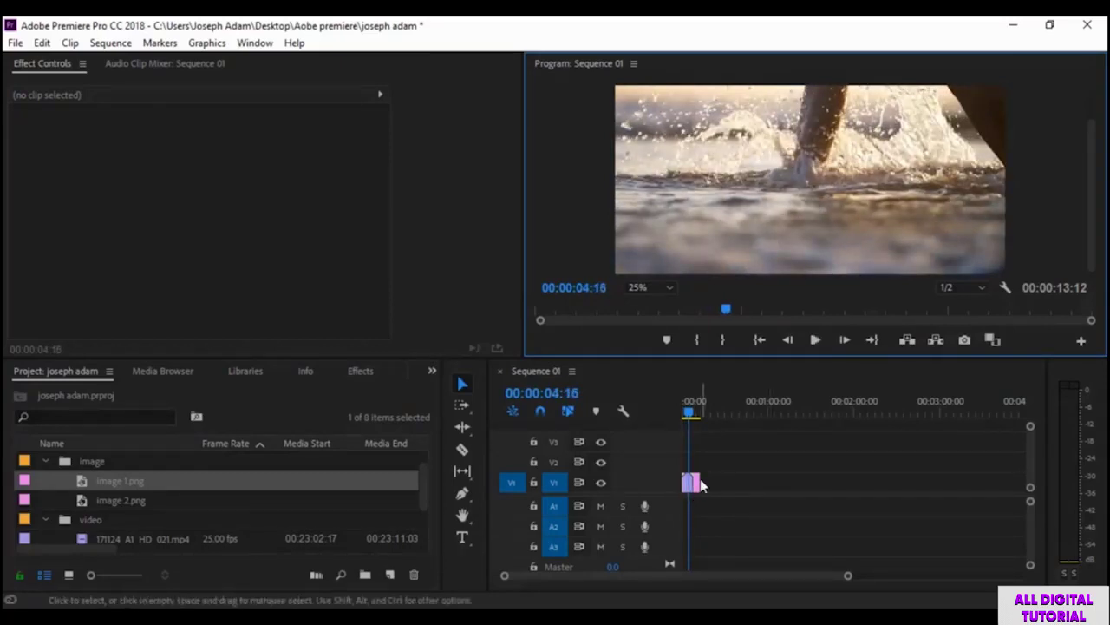
pyautogui.click(710, 512)
pyautogui.press('Home')
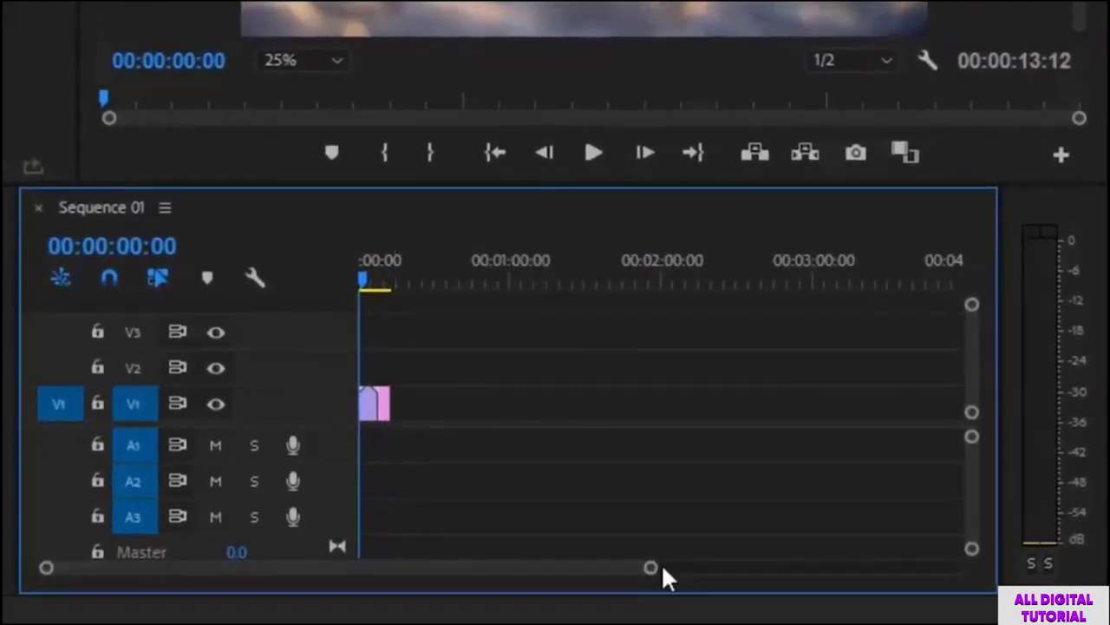
# Zoom into the timeline and briefly expand, then collapse, tracks V1 and V2
pyautogui.moveTo(651, 571)
pyautogui.mouseDown()
pyautogui.moveTo(322, 587)
pyautogui.moveTo(823, 573)
pyautogui.moveTo(640, 590)
pyautogui.mouseUp()
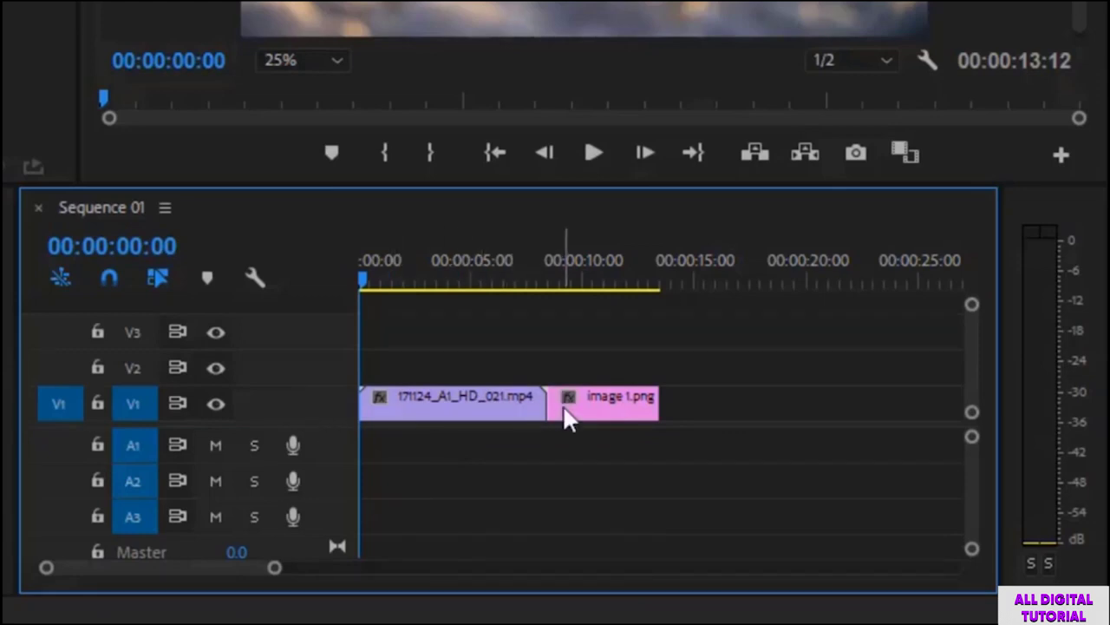
pyautogui.doubleClick(318, 403)
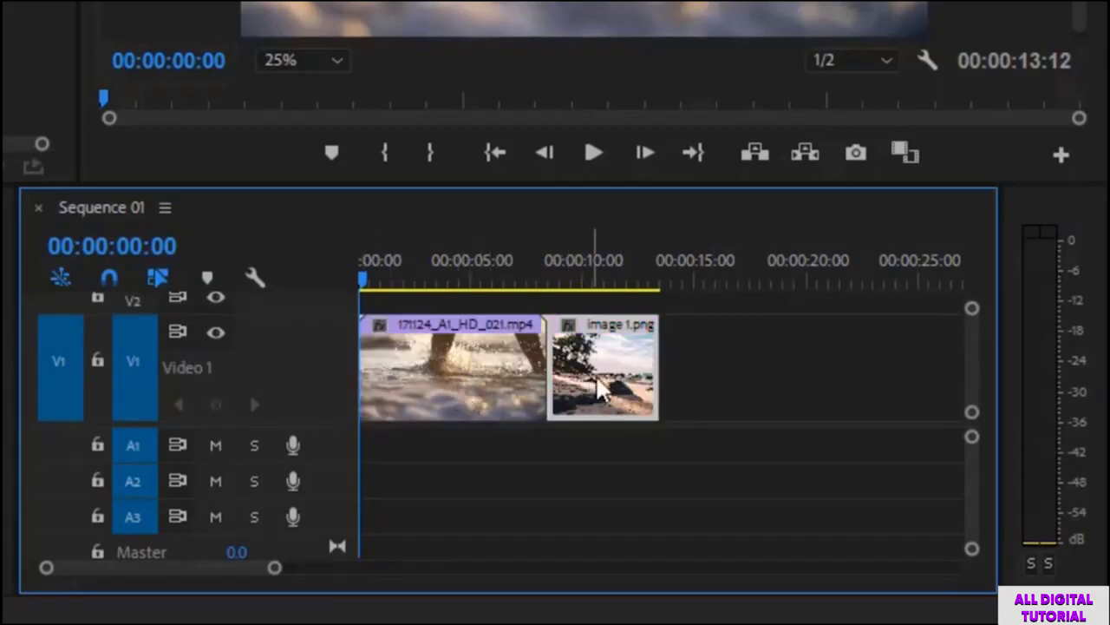
pyautogui.click(434, 382)
pyautogui.click(499, 391)
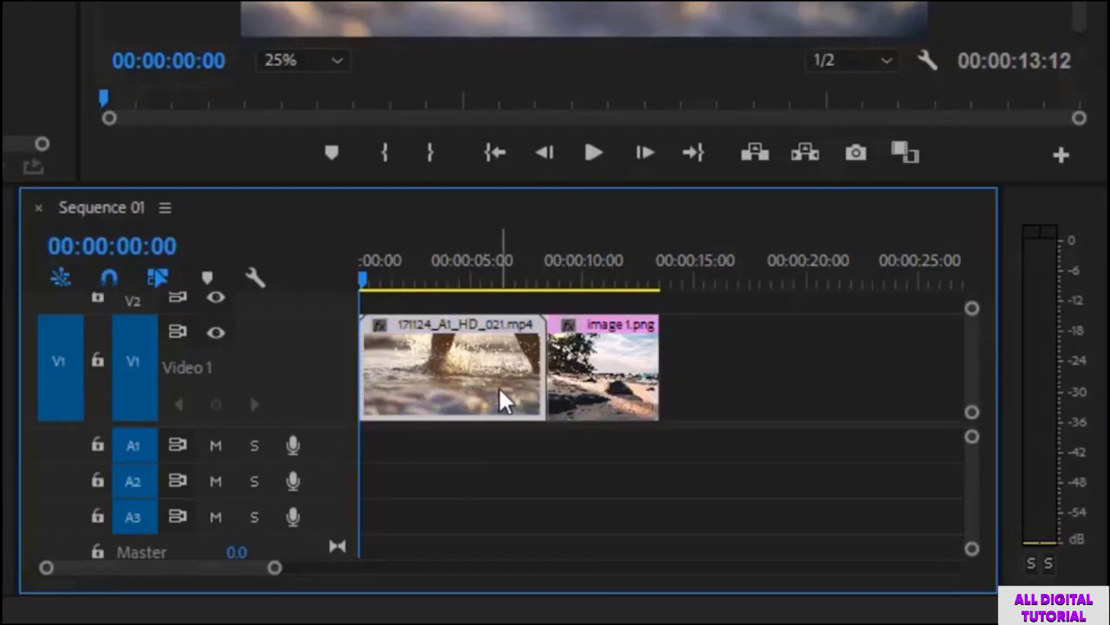
pyautogui.doubleClick(323, 384)
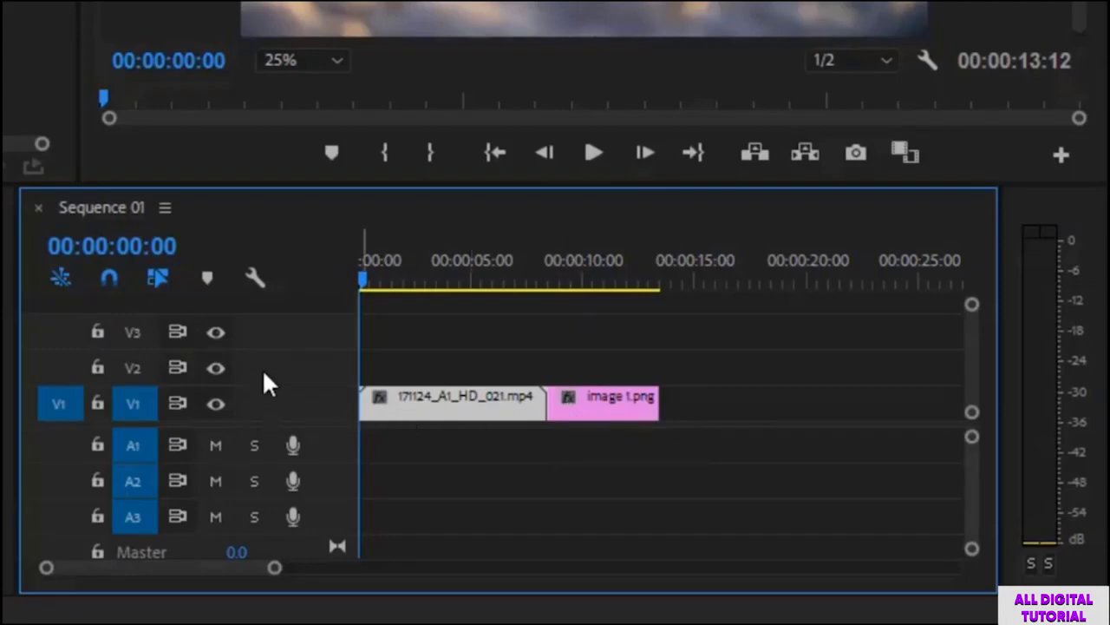
pyautogui.doubleClick(317, 363)
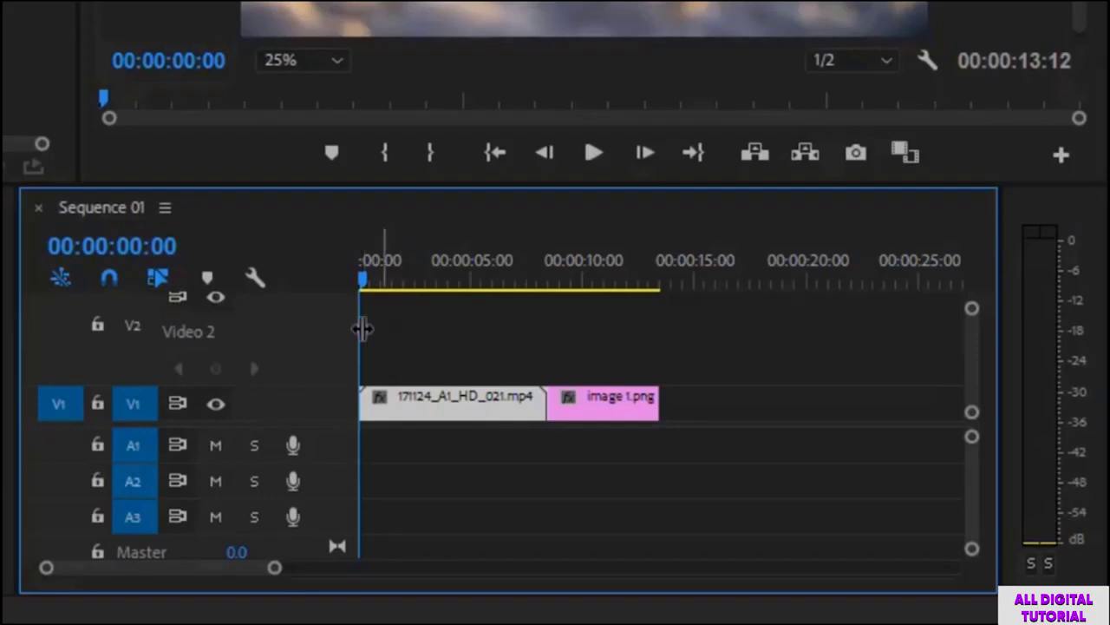
pyautogui.doubleClick(323, 354)
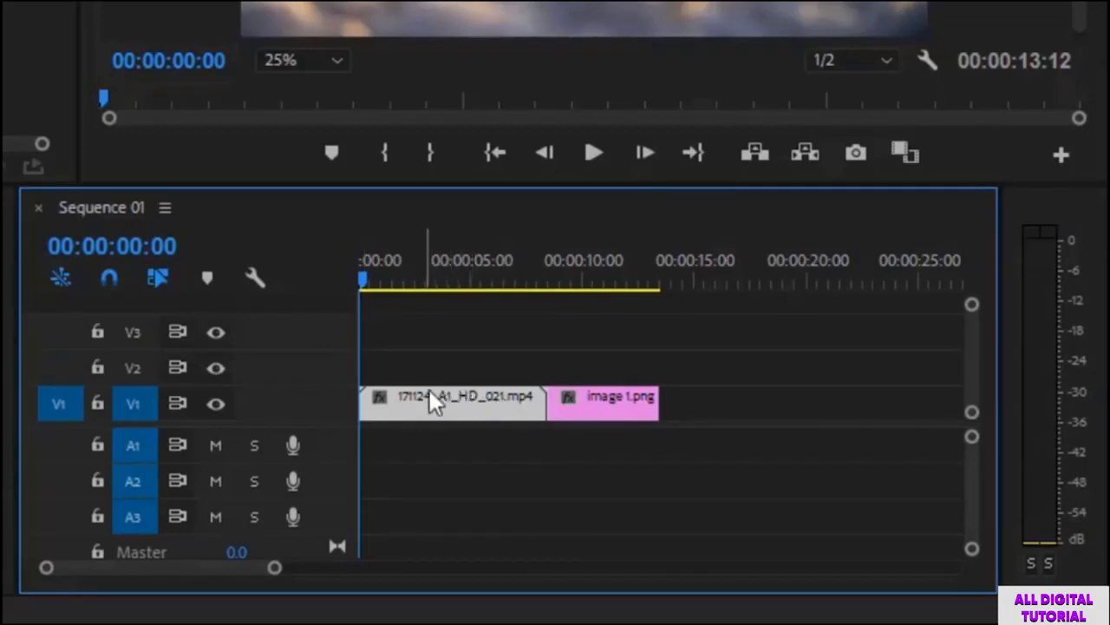
# Move the beach clip up to V2 at the sequence start, then select image 1.png
pyautogui.moveTo(425, 405); pyautogui.dragTo(426, 361)
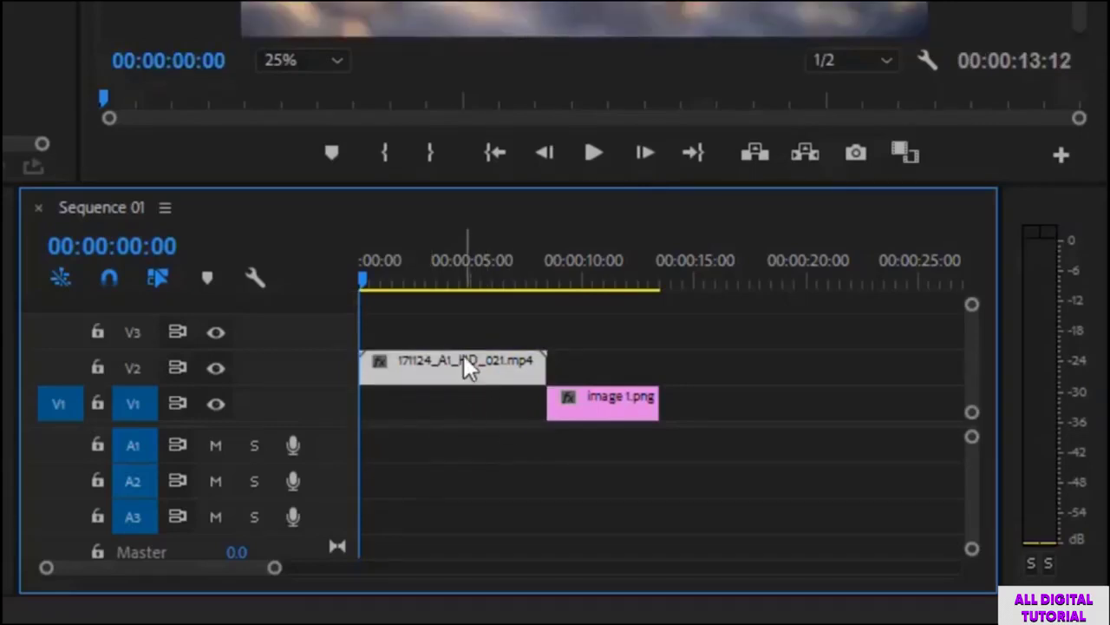
pyautogui.moveTo(445, 376); pyautogui.dragTo(642, 375)
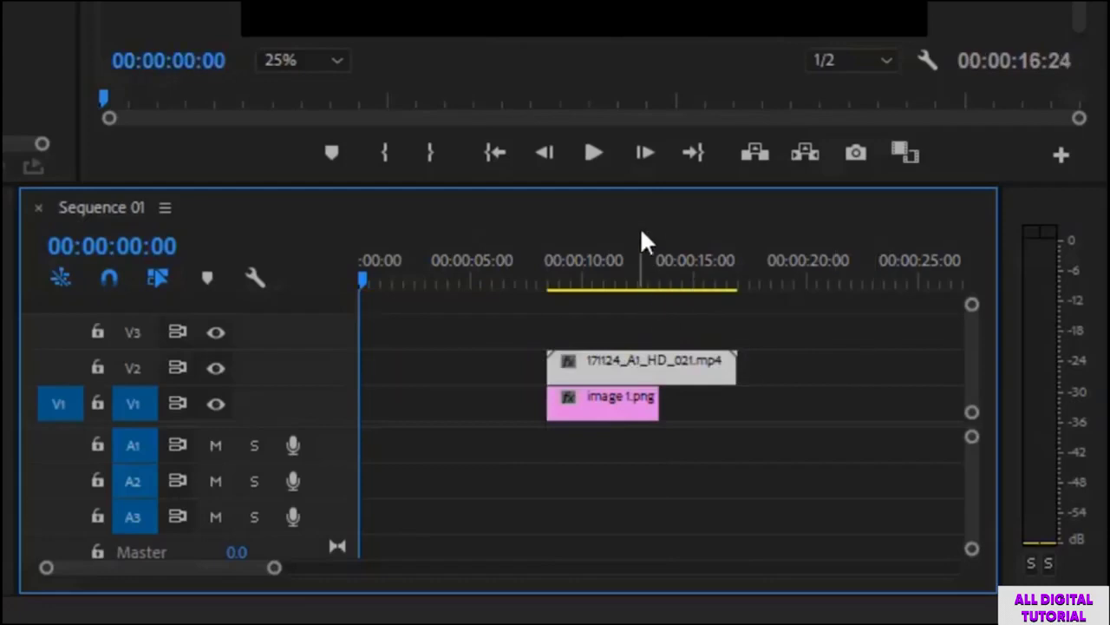
pyautogui.click(614, 276)
pyautogui.moveTo(689, 379); pyautogui.dragTo(711, 371)
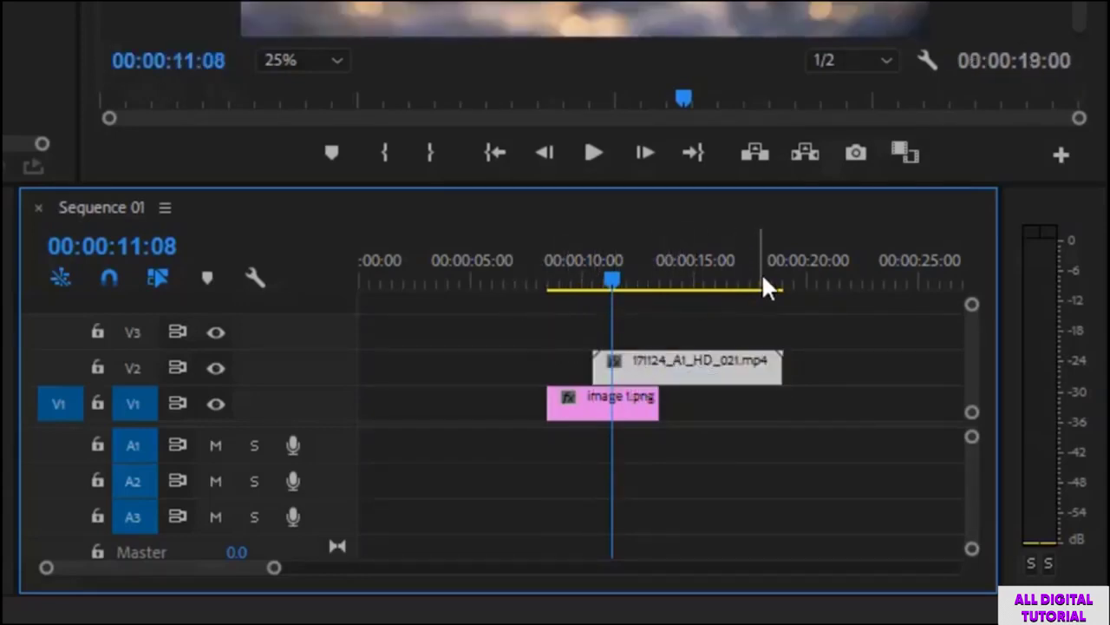
pyautogui.moveTo(694, 382); pyautogui.dragTo(446, 373)
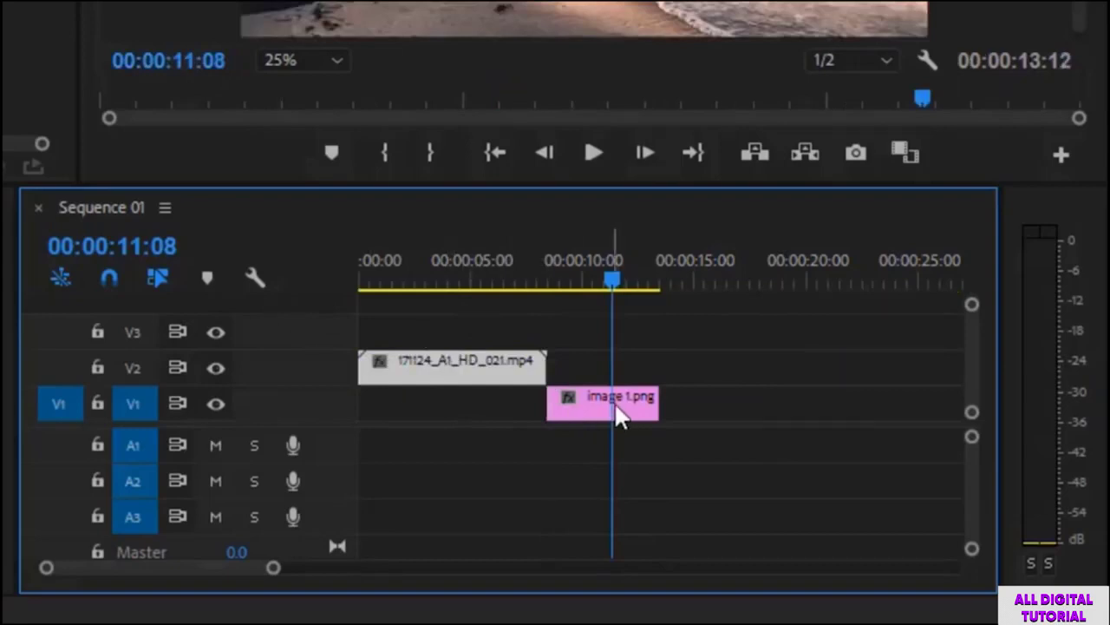
pyautogui.click(559, 406)
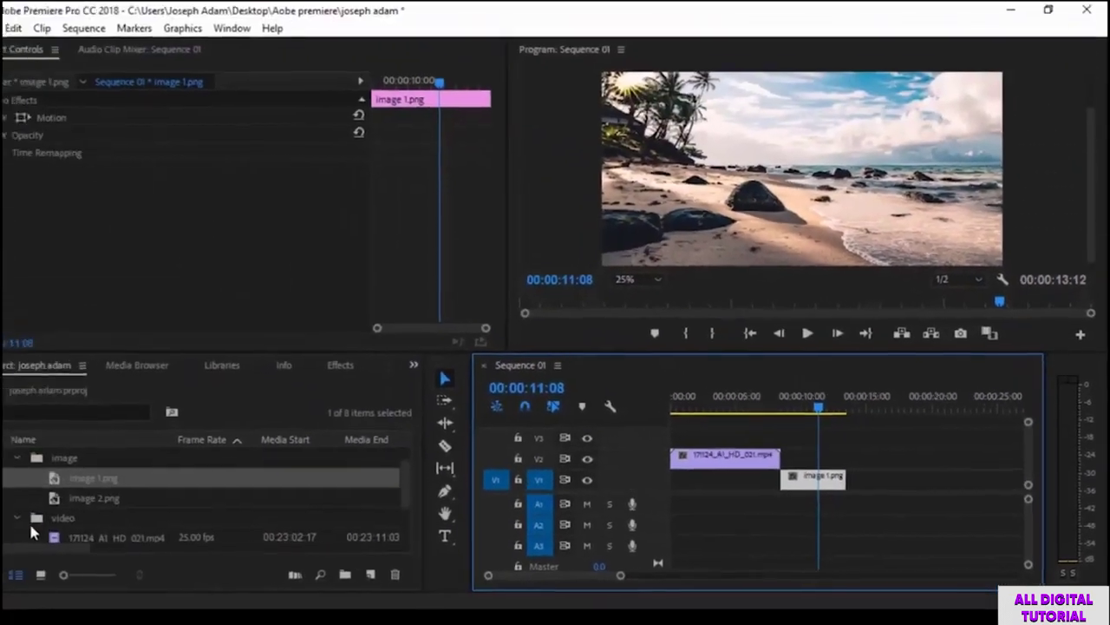
# Add audio 1.m4a from the audio bin to track A1
pyautogui.click(46, 519)
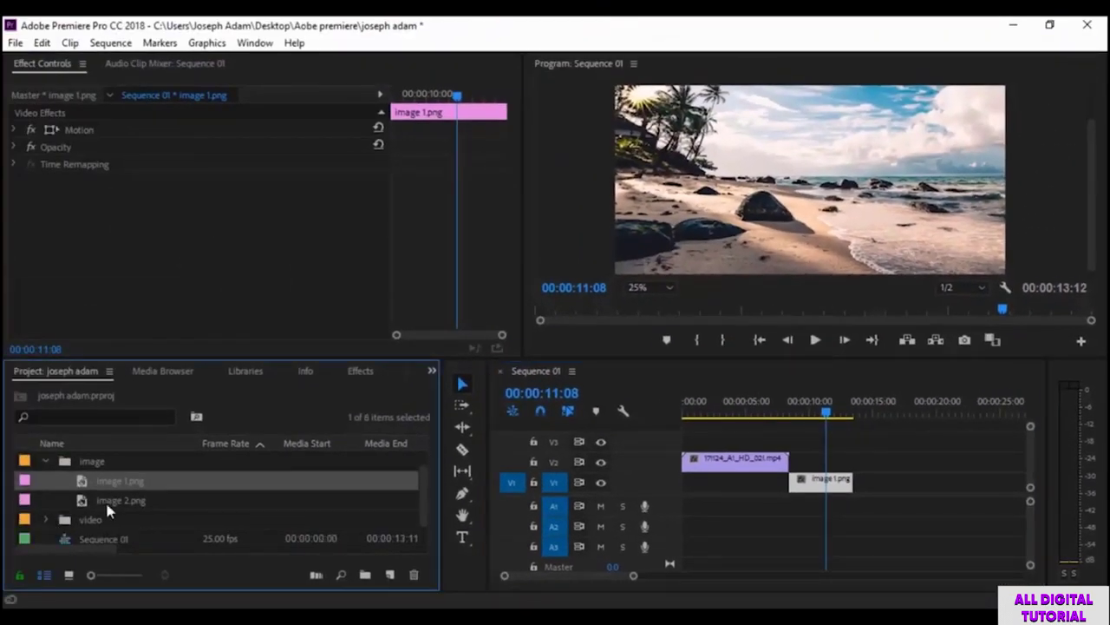
pyautogui.scroll(-1, 105, 499)
pyautogui.scroll(2, 106, 500)
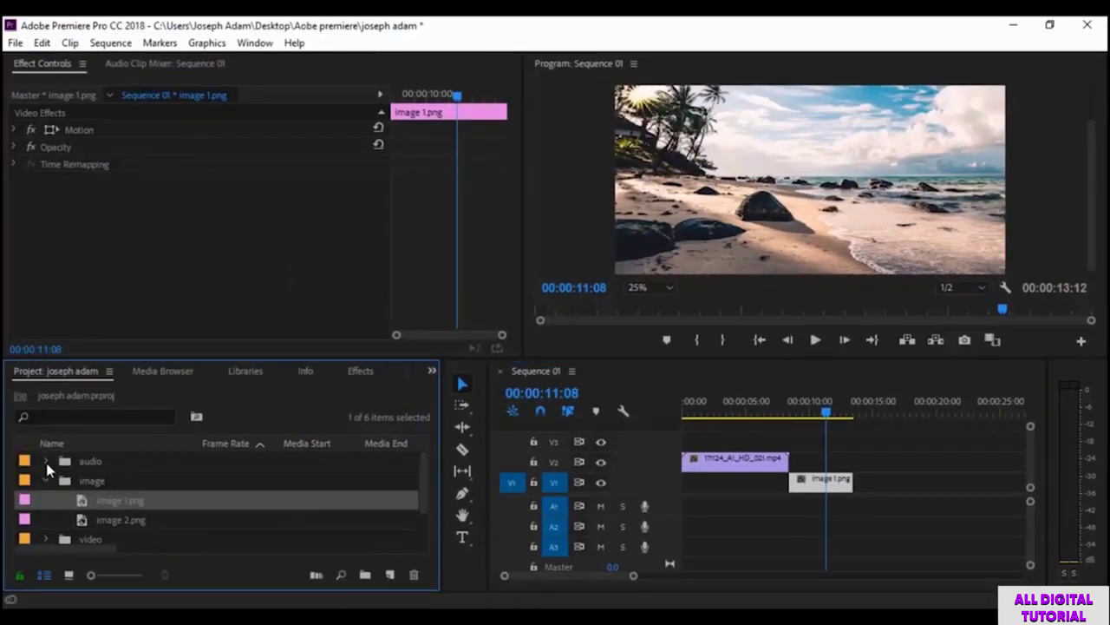
pyautogui.click(45, 461)
pyautogui.click(117, 484)
pyautogui.moveTo(98, 486); pyautogui.dragTo(693, 518)
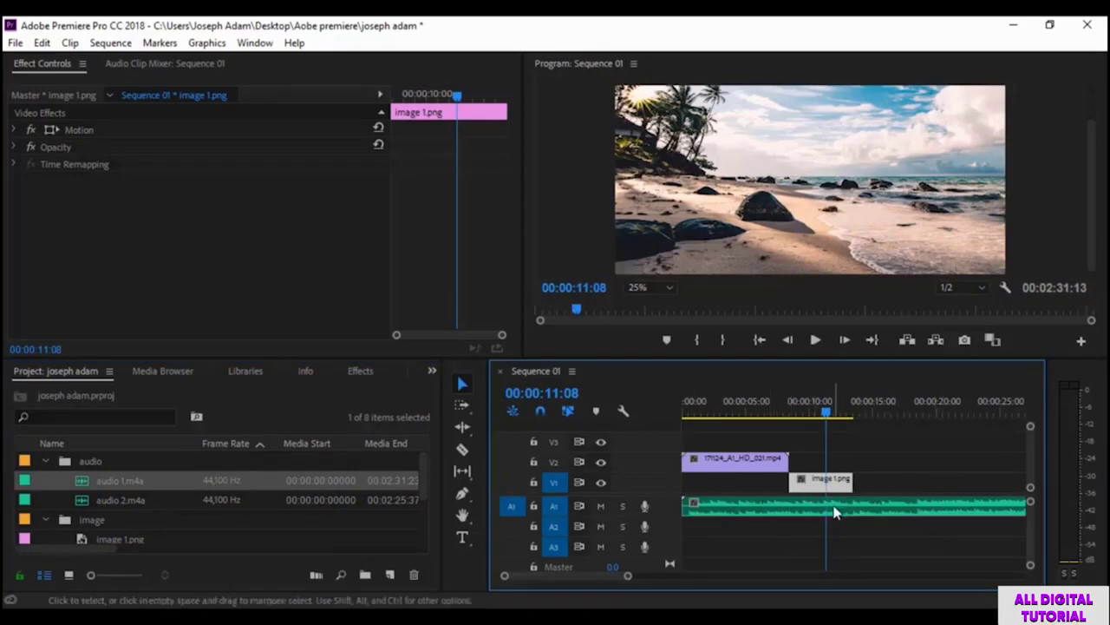
# Expand A1 to show the waveform, deselect all, and return the playhead to 00:00:00:00
pyautogui.doubleClick(664, 503)
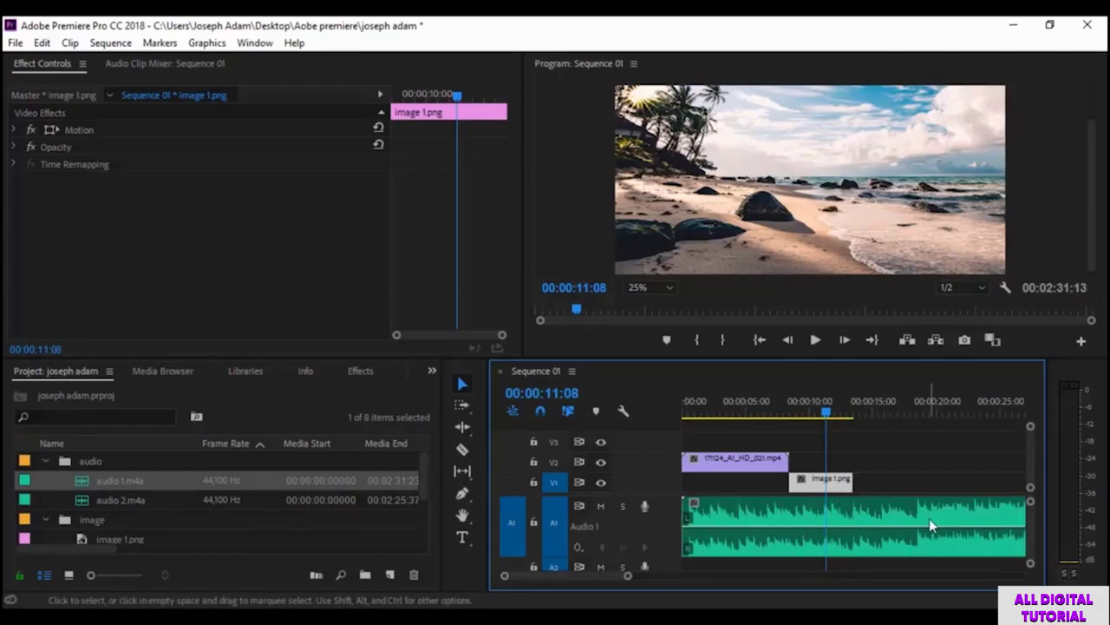
pyautogui.moveTo(740, 514); pyautogui.dragTo(691, 520)
pyautogui.click(896, 454)
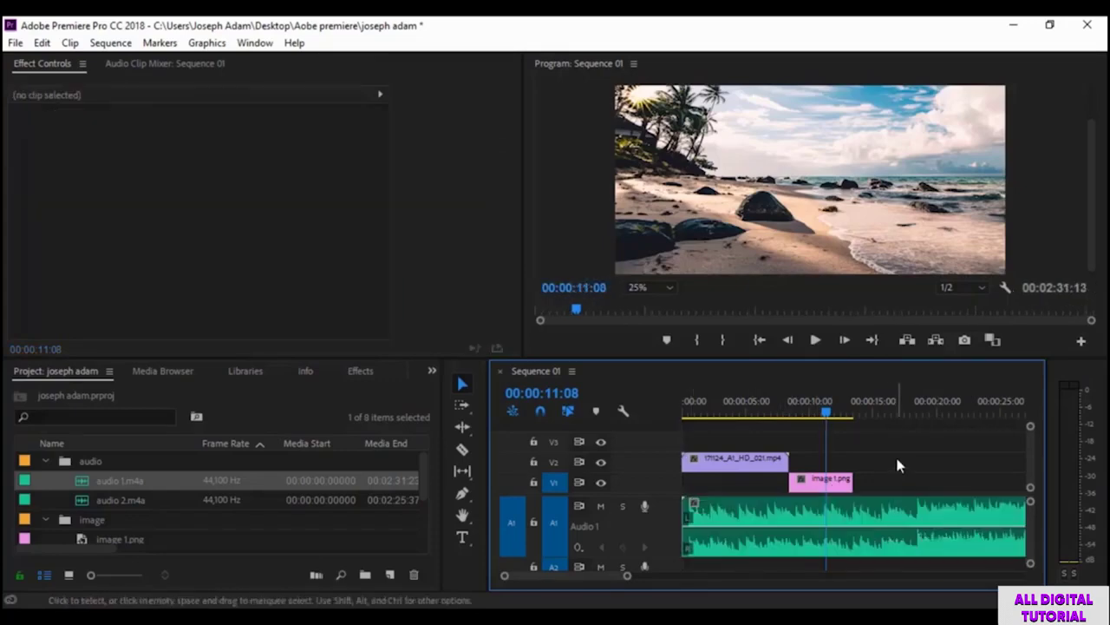
pyautogui.moveTo(827, 414); pyautogui.dragTo(682, 417)
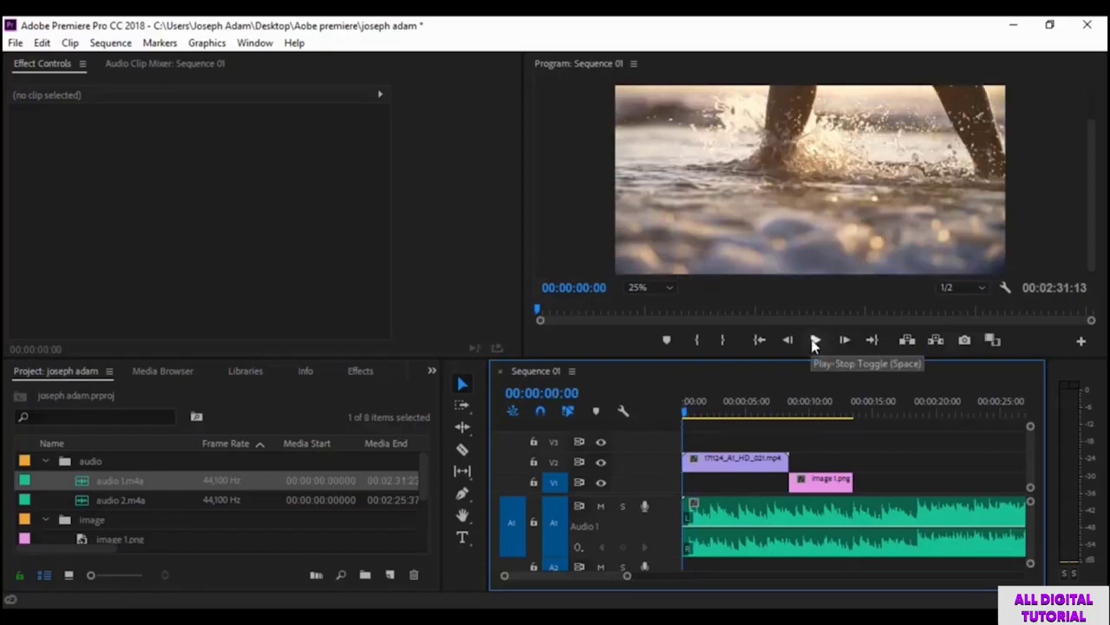
pyautogui.click(815, 343)
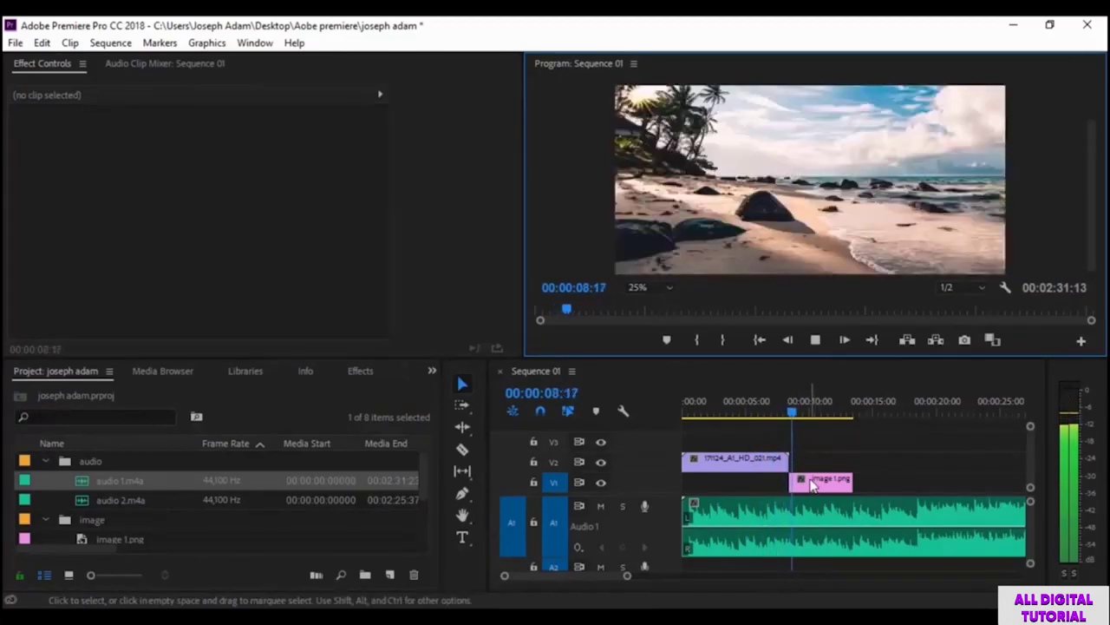
pyautogui.press('space')
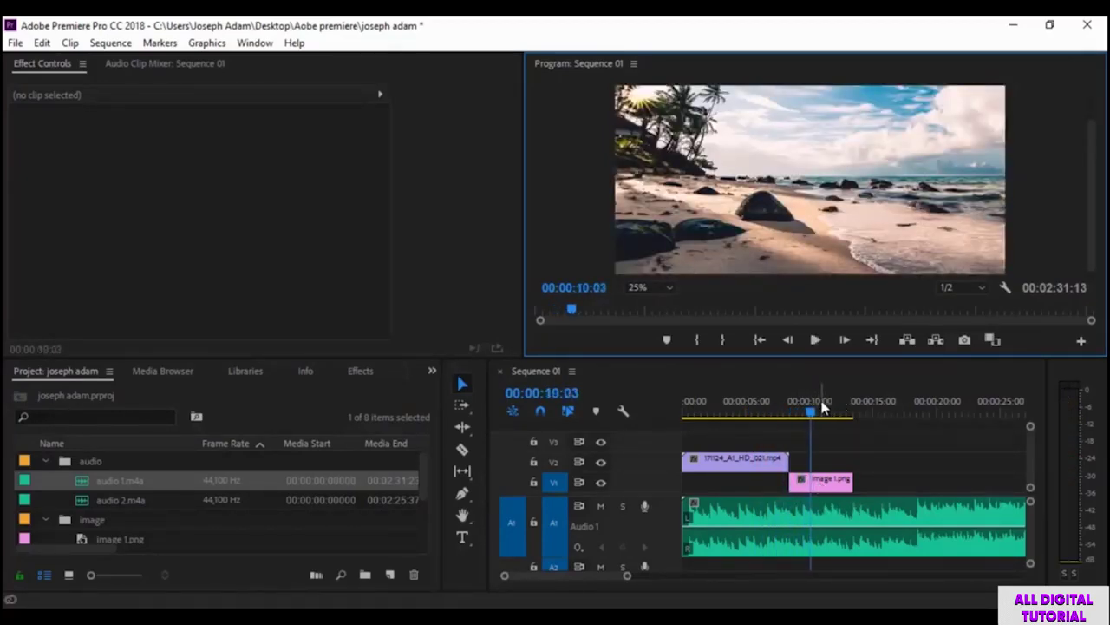
pyautogui.moveTo(811, 417); pyautogui.dragTo(679, 419)
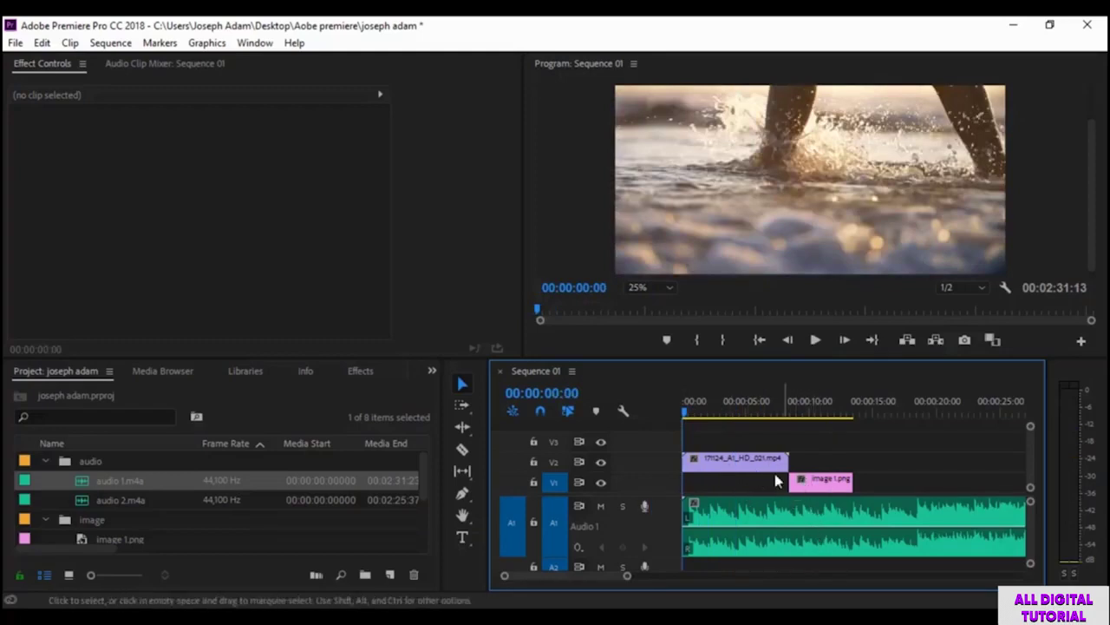
pyautogui.click(828, 525)
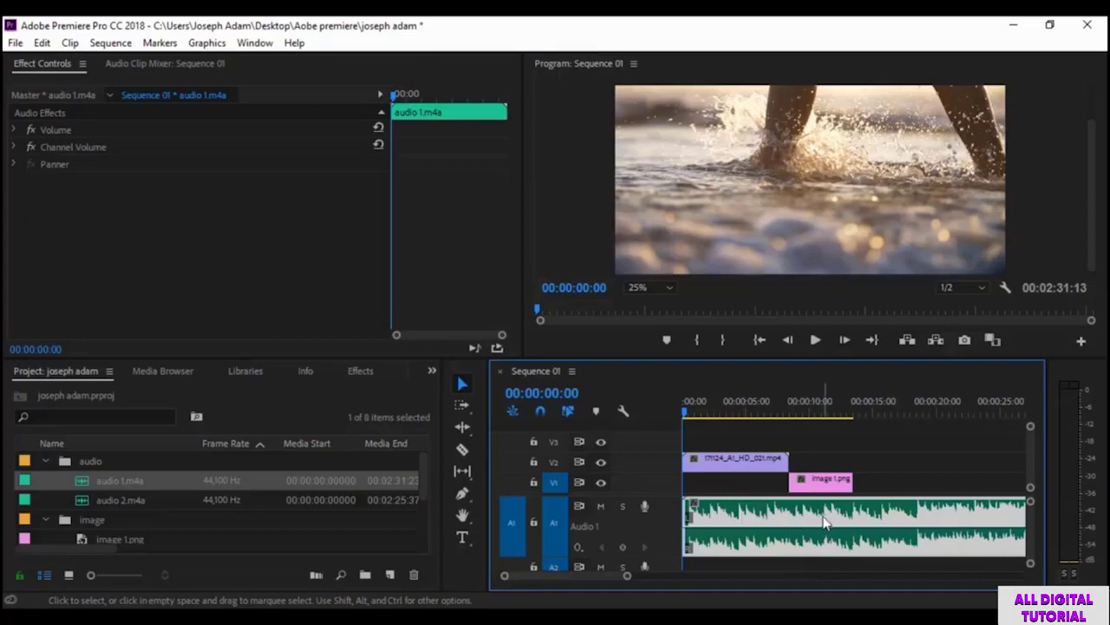
pyautogui.press('Delete')
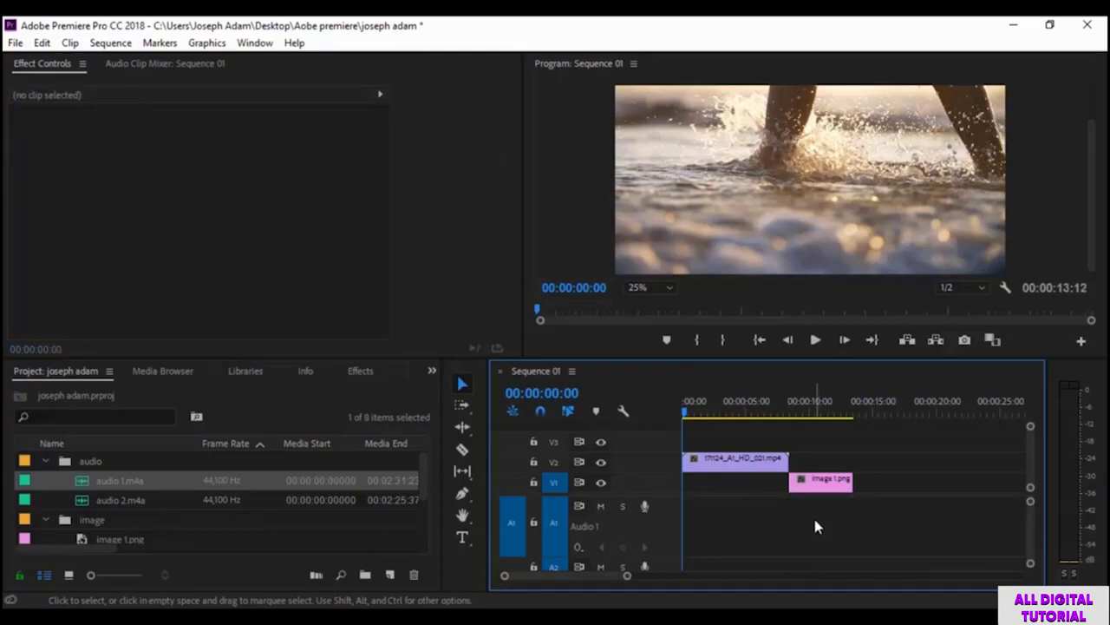
pyautogui.hotkey('ctrl', 'z')
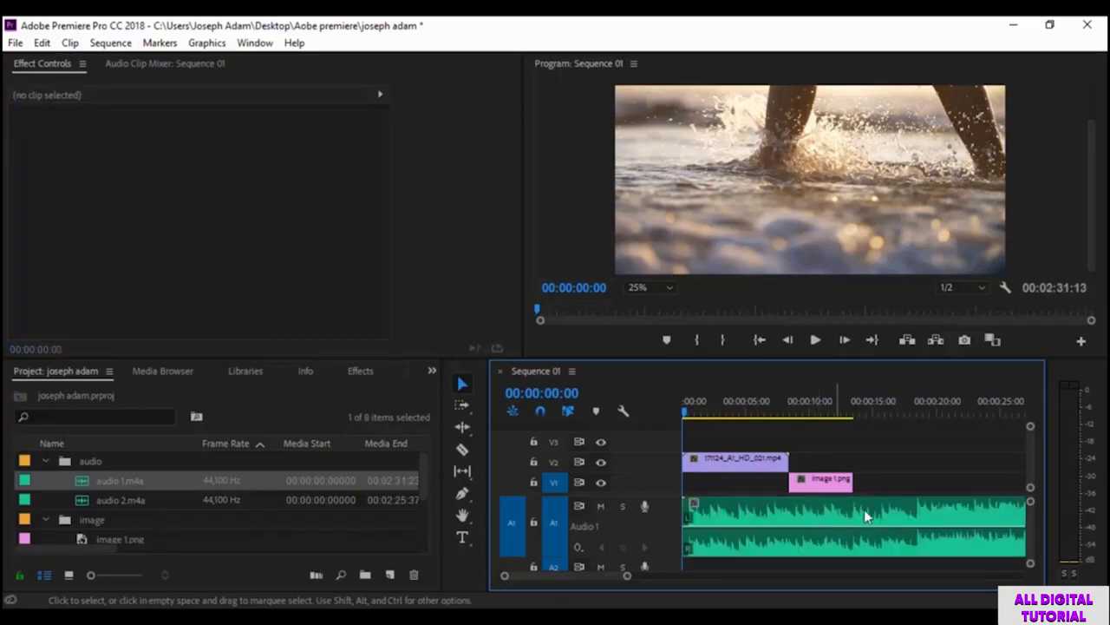
pyautogui.moveTo(880, 445); pyautogui.dragTo(710, 564)
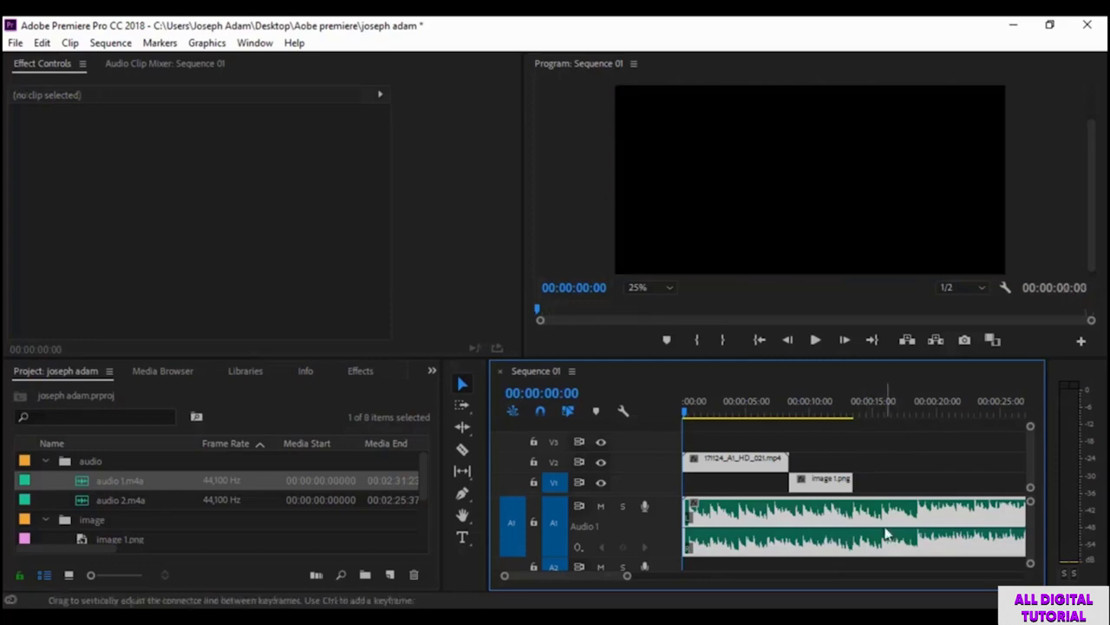
pyautogui.press('Delete')
pyautogui.hotkey('ctrl', 'z')
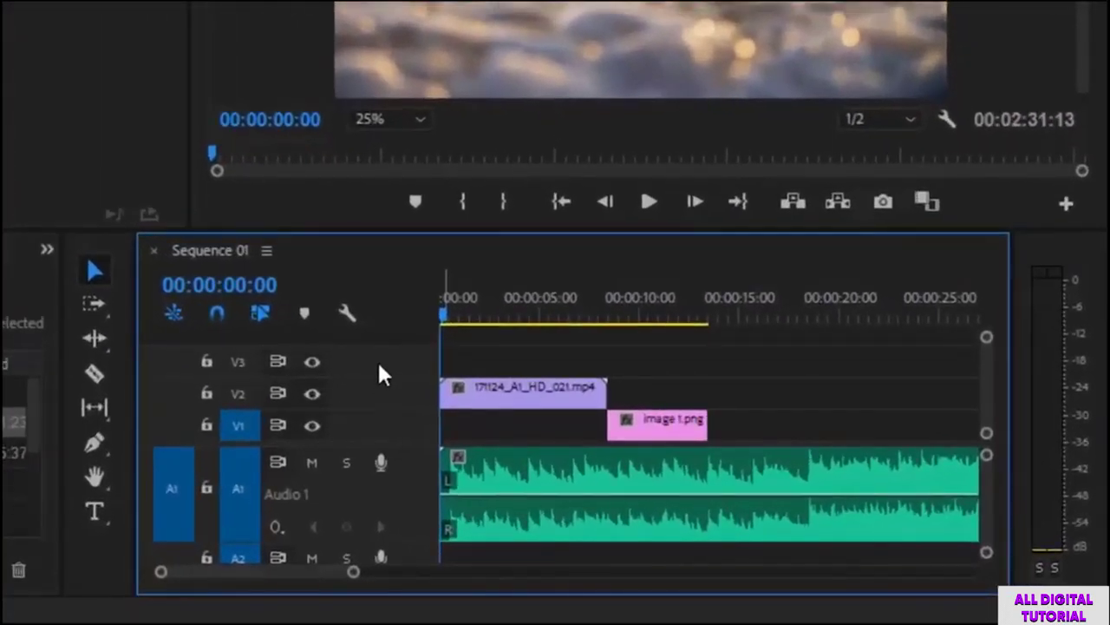
# Add two single video tracks, V4 and V5, from the track header context menu
pyautogui.rightClick(591, 438)
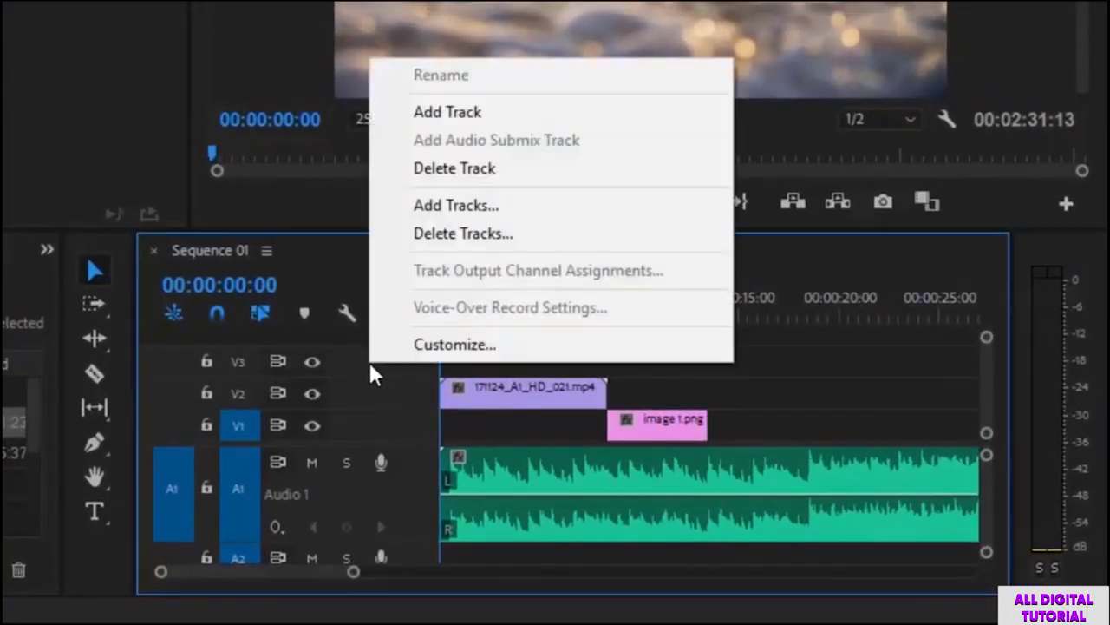
pyautogui.click(470, 111)
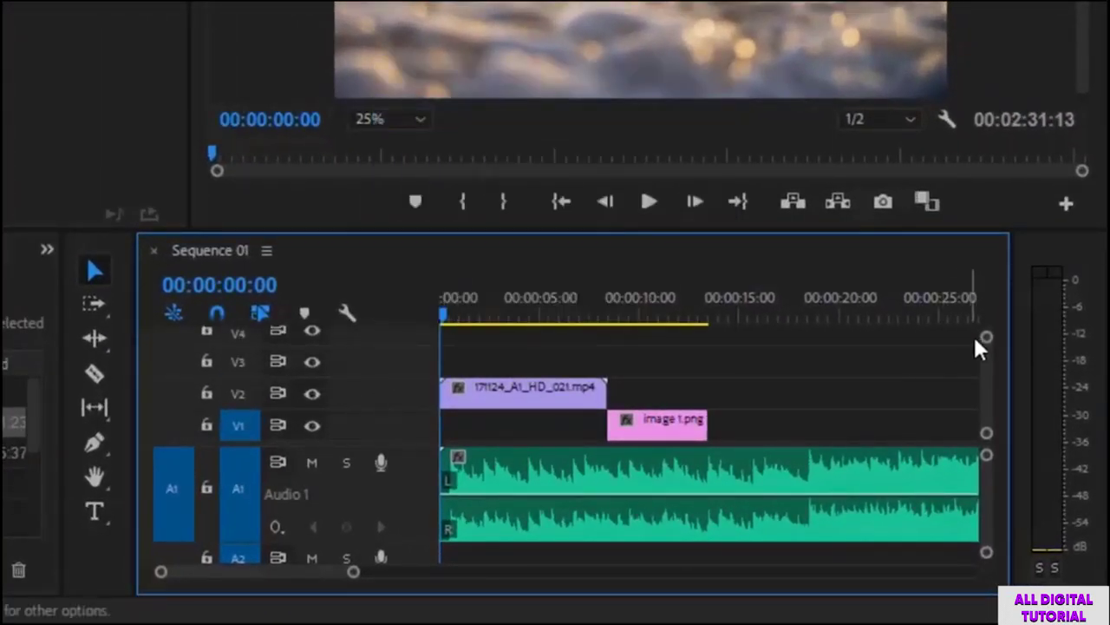
pyautogui.moveTo(986, 339); pyautogui.dragTo(985, 314)
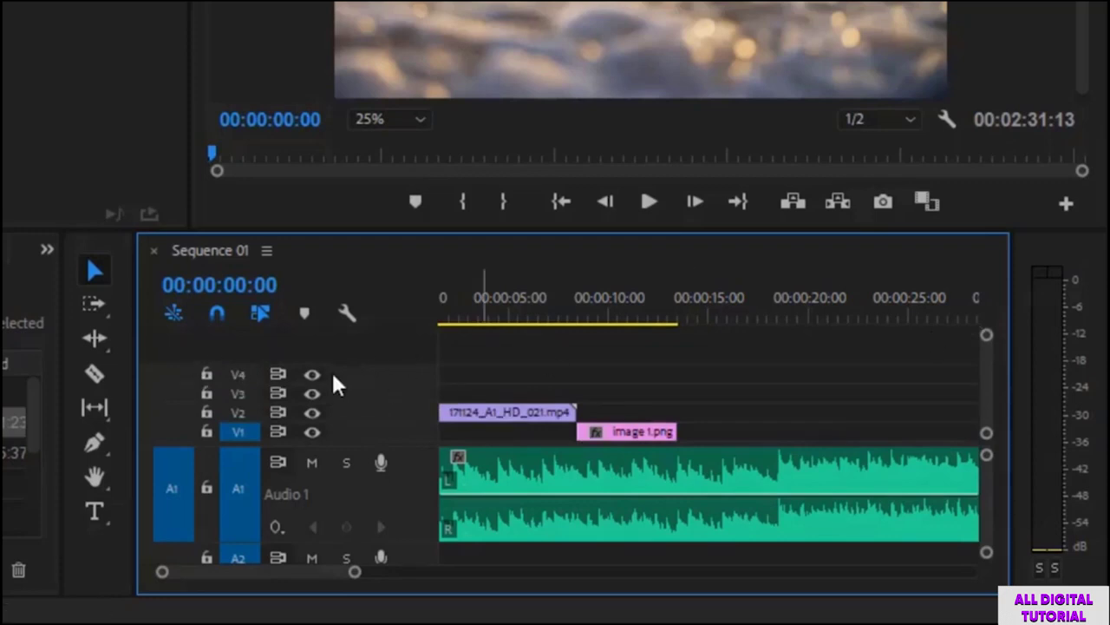
pyautogui.rightClick(366, 386)
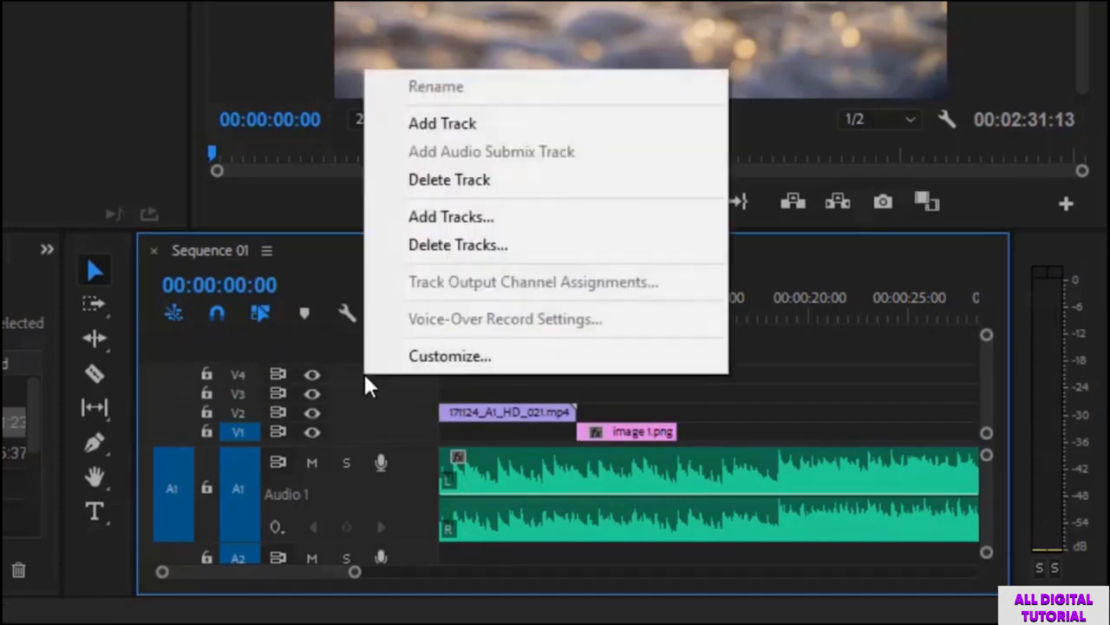
pyautogui.click(479, 130)
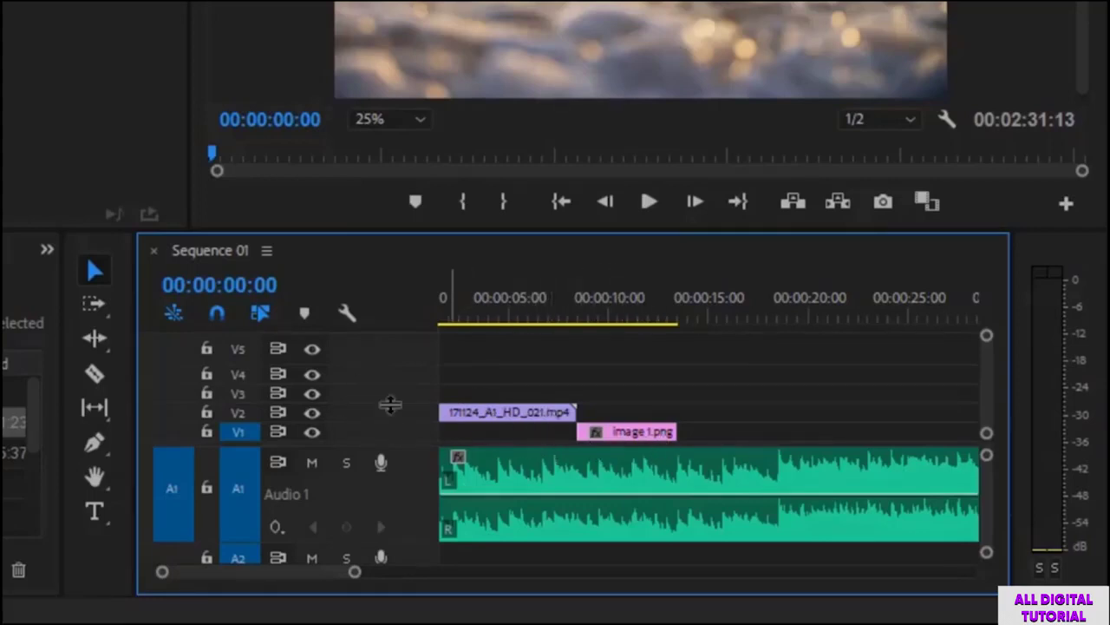
pyautogui.rightClick(378, 353)
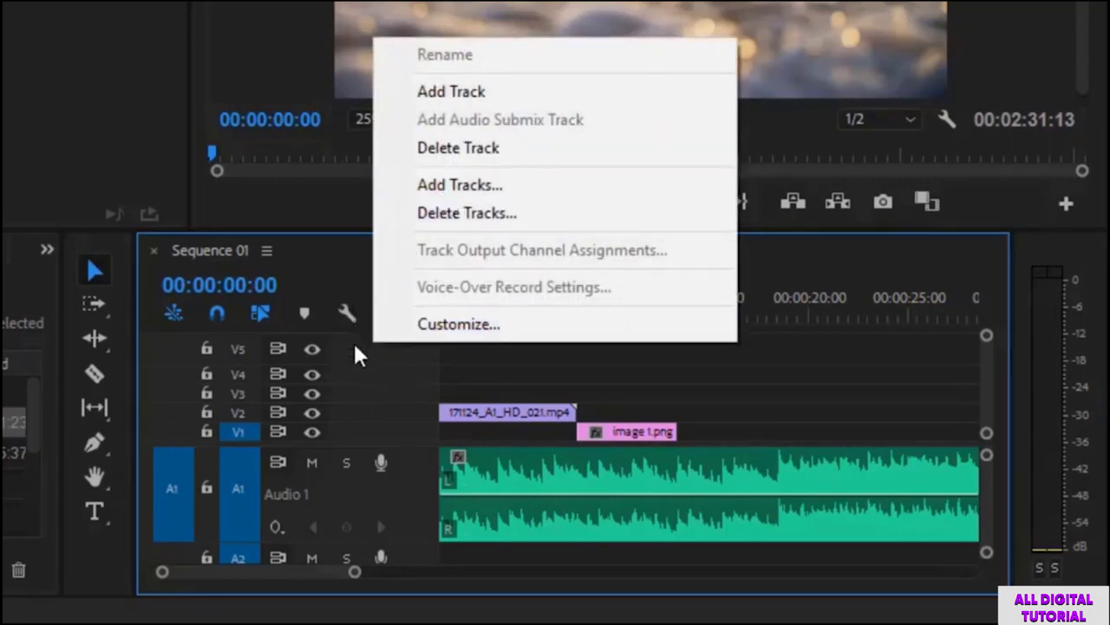
pyautogui.rightClick(353, 341)
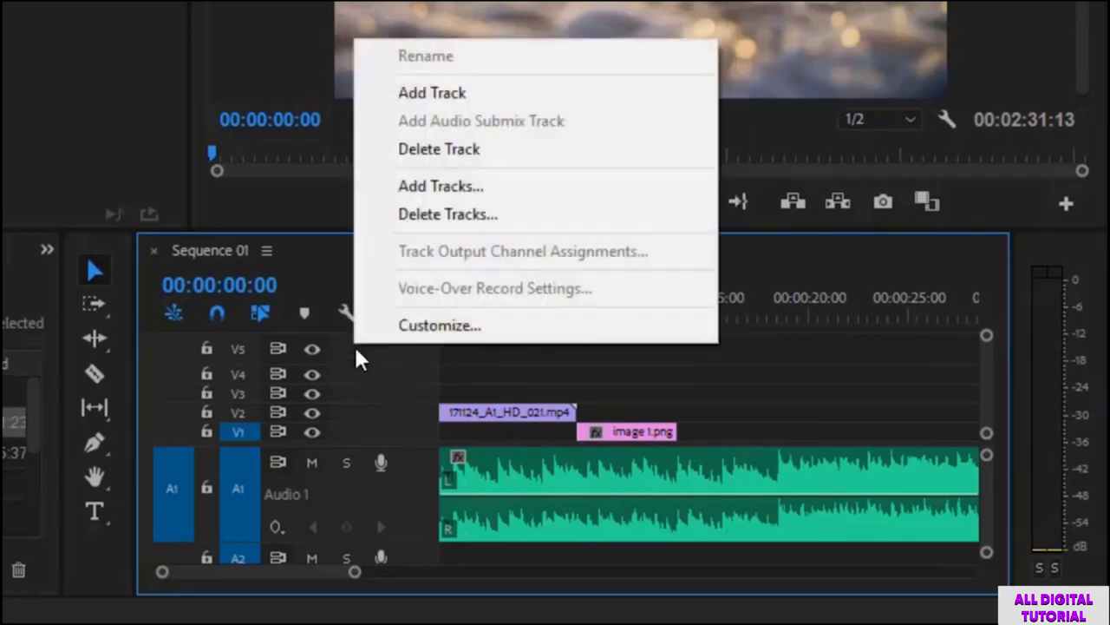
# Add 5 video tracks after Video 5, keeping audio placement after Audio 3
pyautogui.click(513, 189)
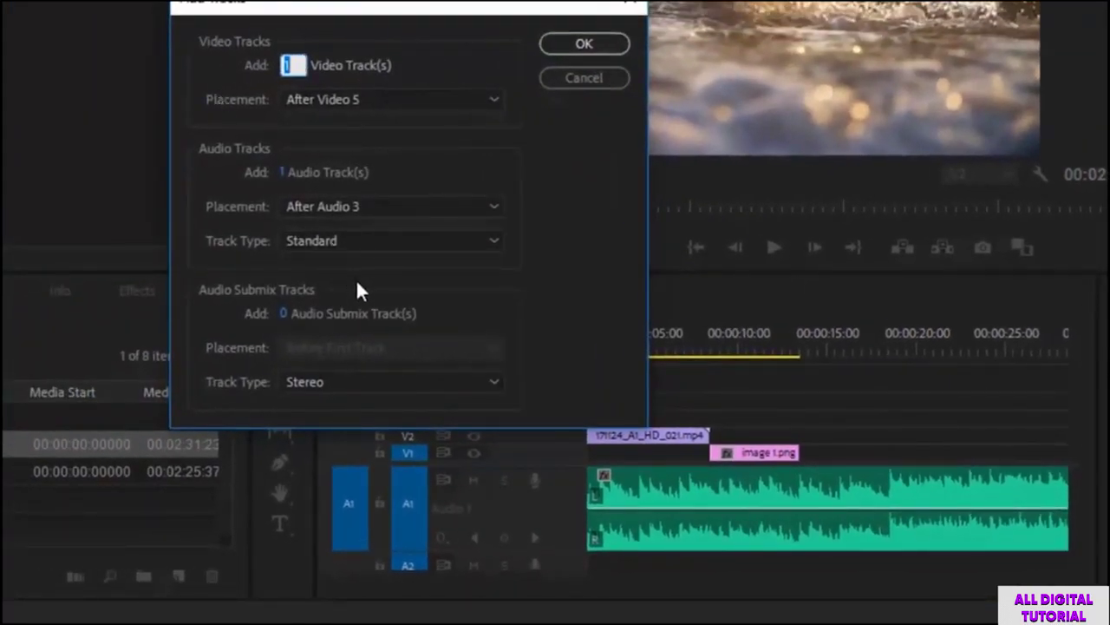
pyautogui.click(388, 203)
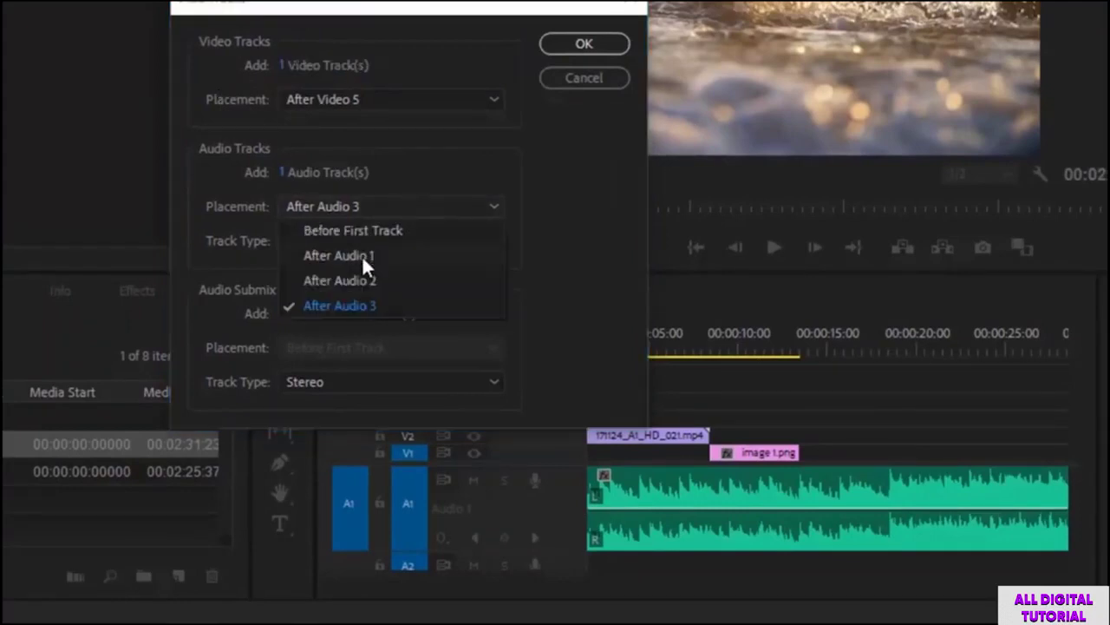
pyautogui.click(538, 234)
pyautogui.press('Tab')
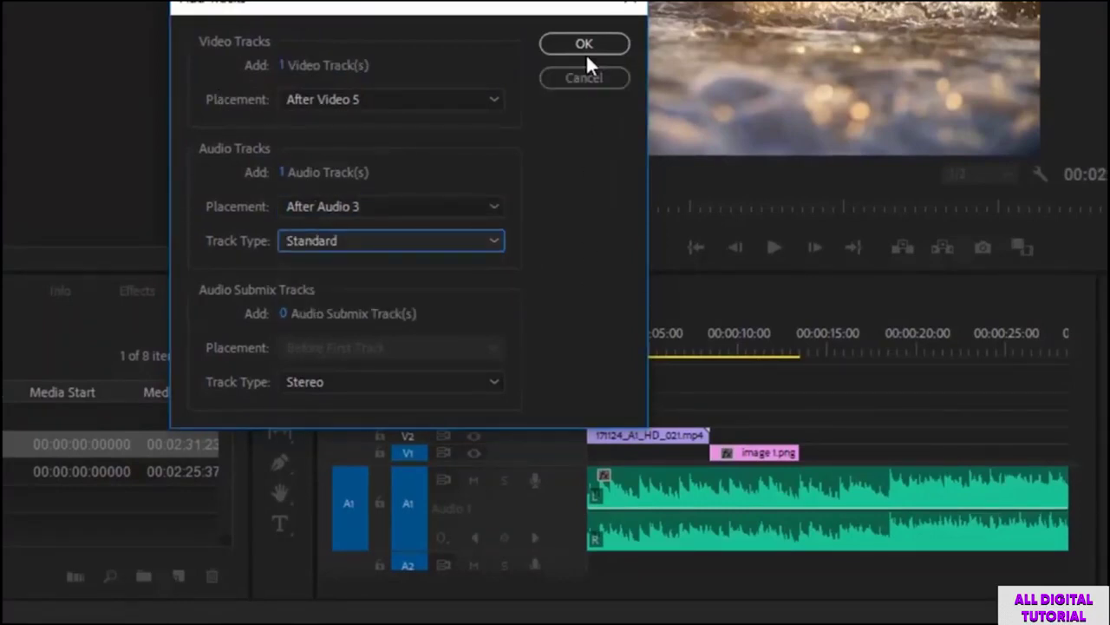
pyautogui.click(290, 65)
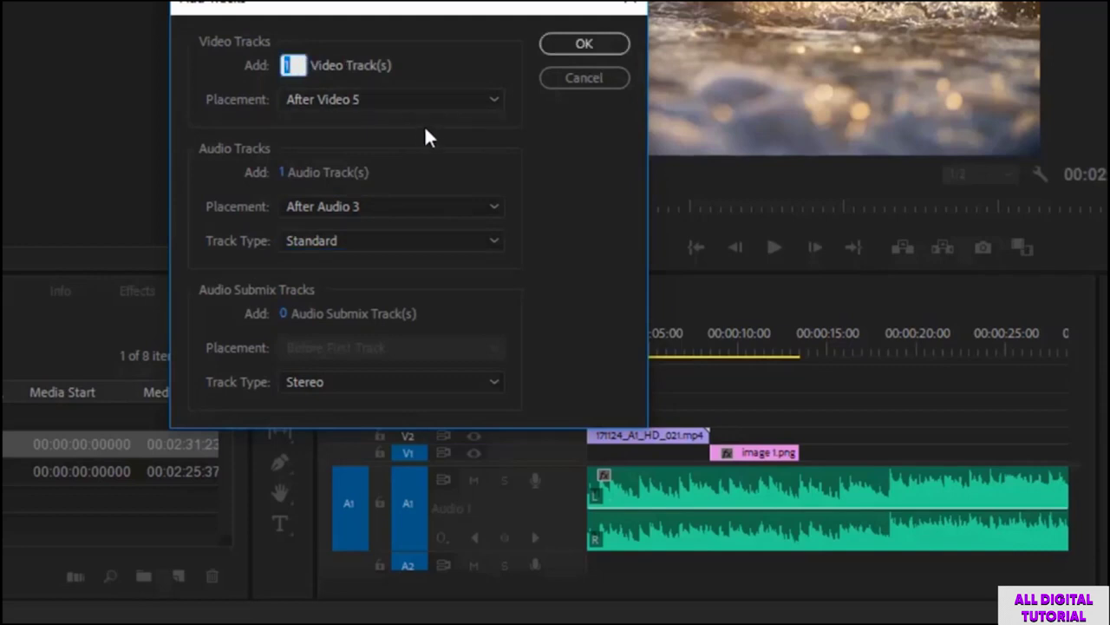
pyautogui.click(612, 43)
pyautogui.moveTo(1074, 365)
pyautogui.mouseDown()
pyautogui.moveTo(1075, 377)
pyautogui.moveTo(1074, 368)
pyautogui.mouseUp()
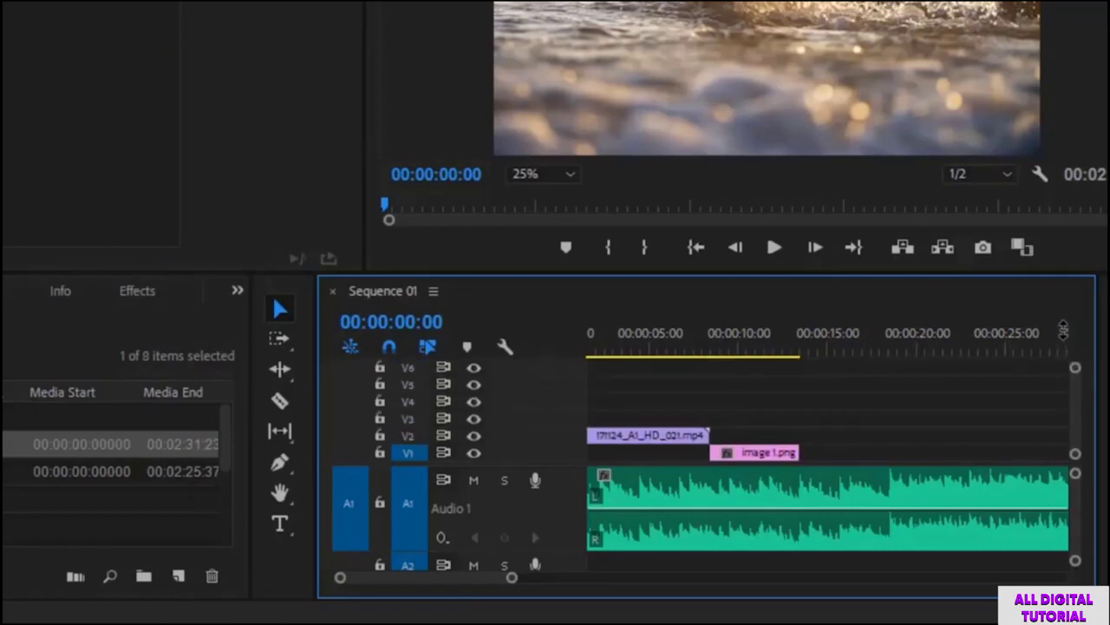